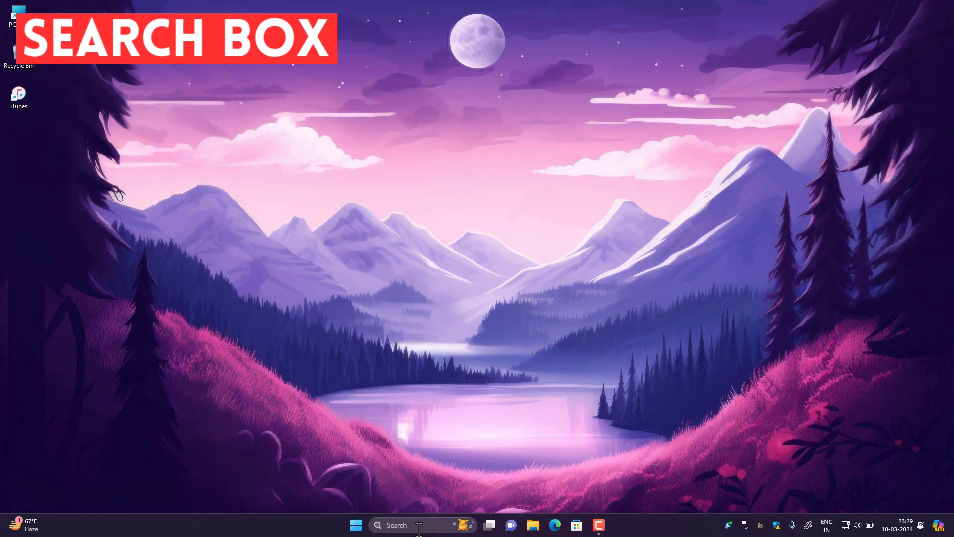
- Open the Taskbar page of the Personalisation settings in Windows Settings
left_click(408, 526)
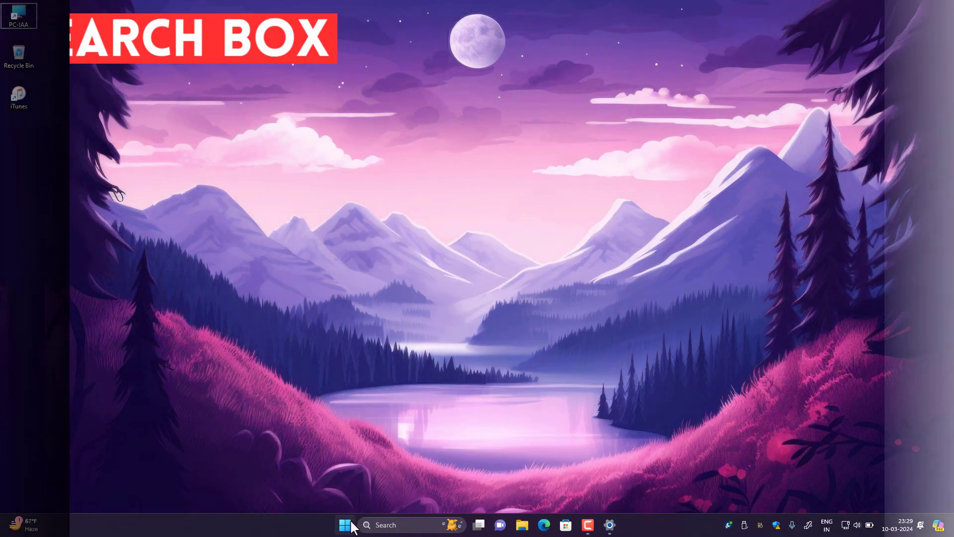
left_click(345, 524)
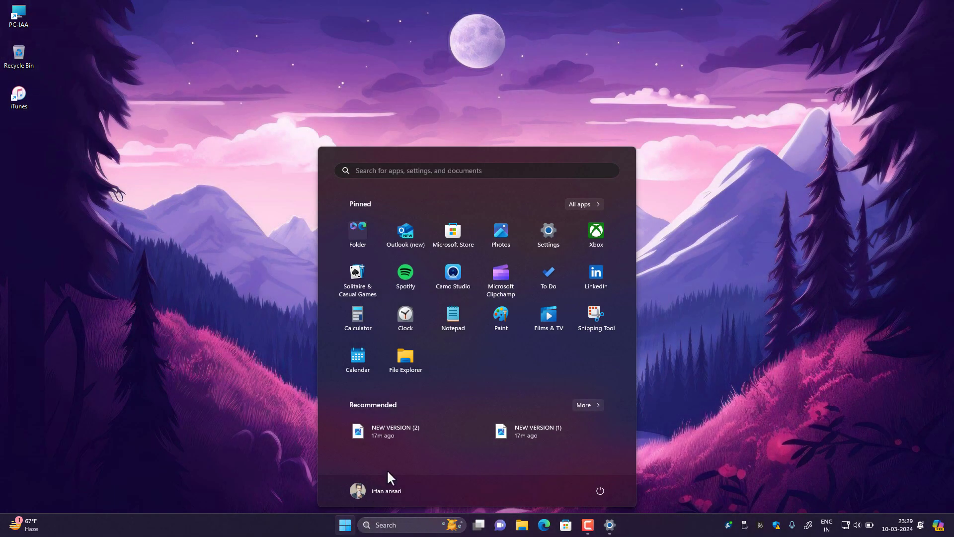
left_click(543, 241)
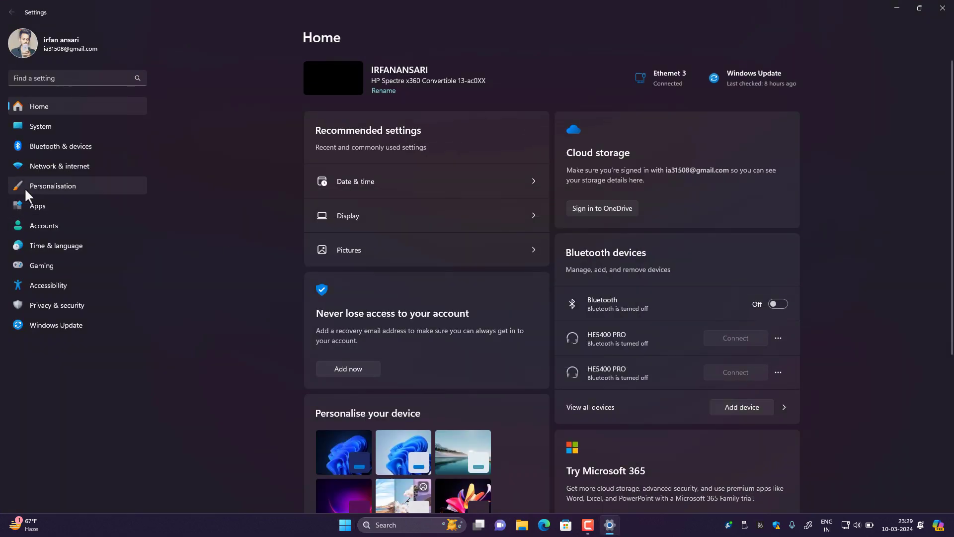
left_click(53, 183)
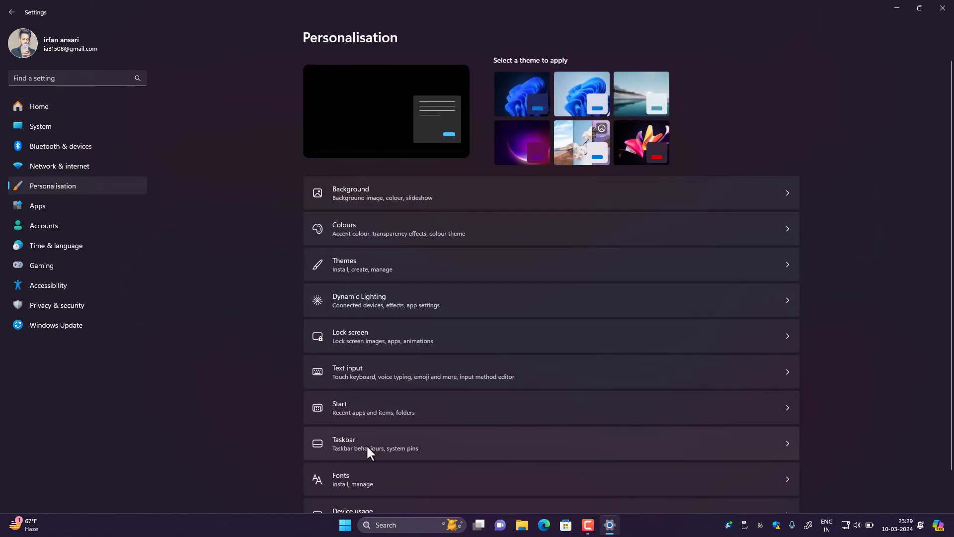
left_click(450, 449)
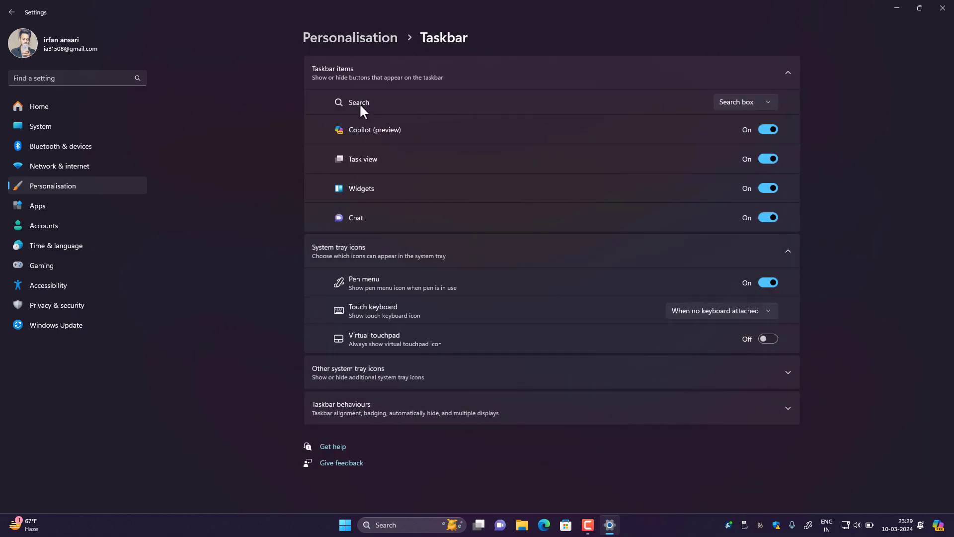
- Try the Hide and Search icon only options for the taskbar search, and test the search icon
left_click(736, 104)
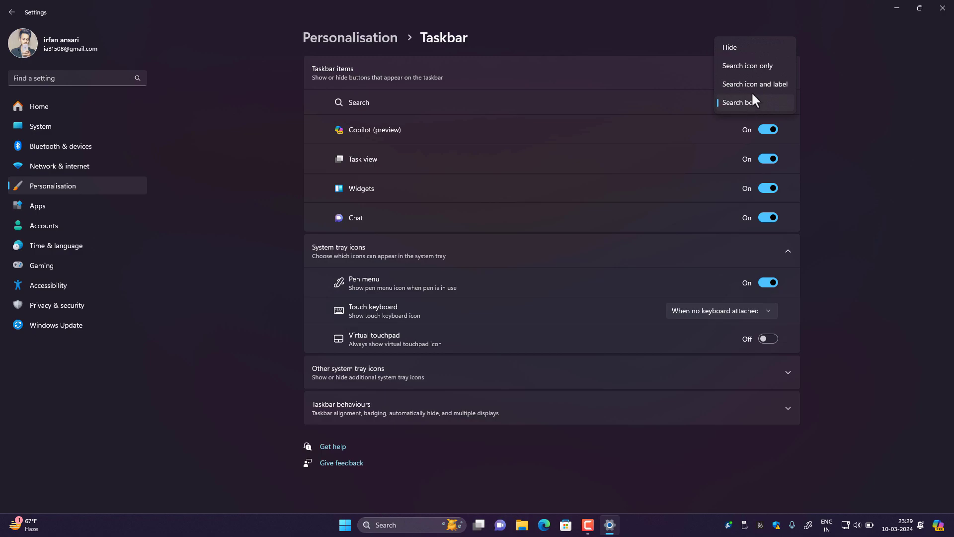
left_click(739, 49)
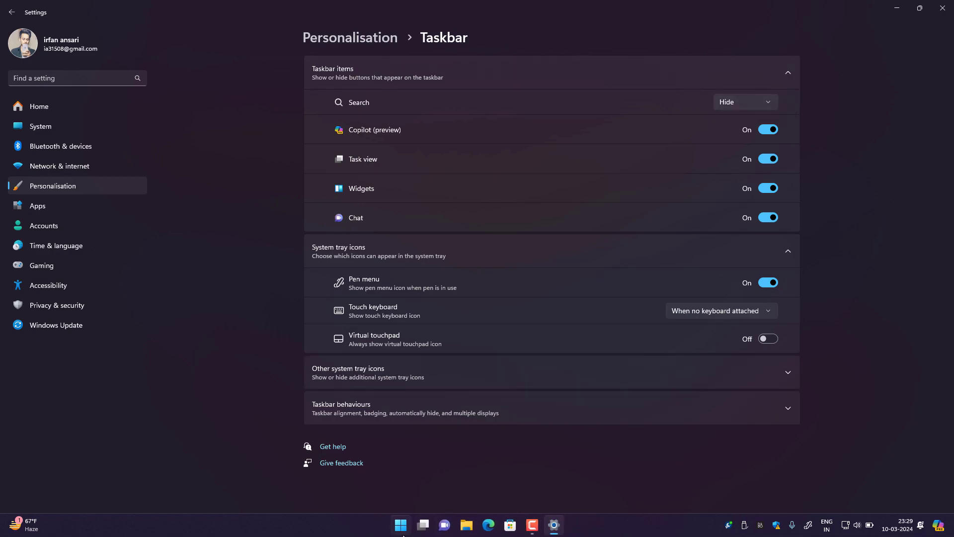
left_click(747, 101)
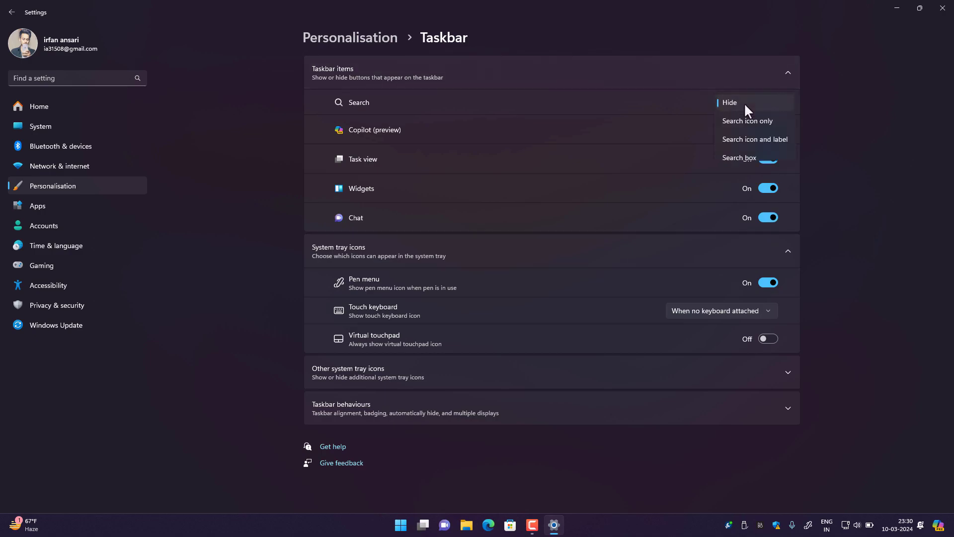
left_click(745, 124)
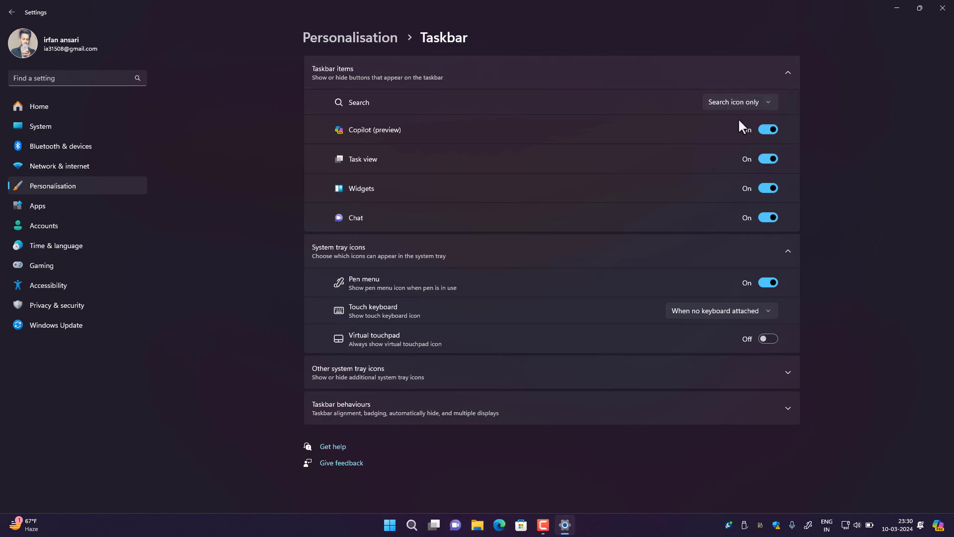
left_click(415, 528)
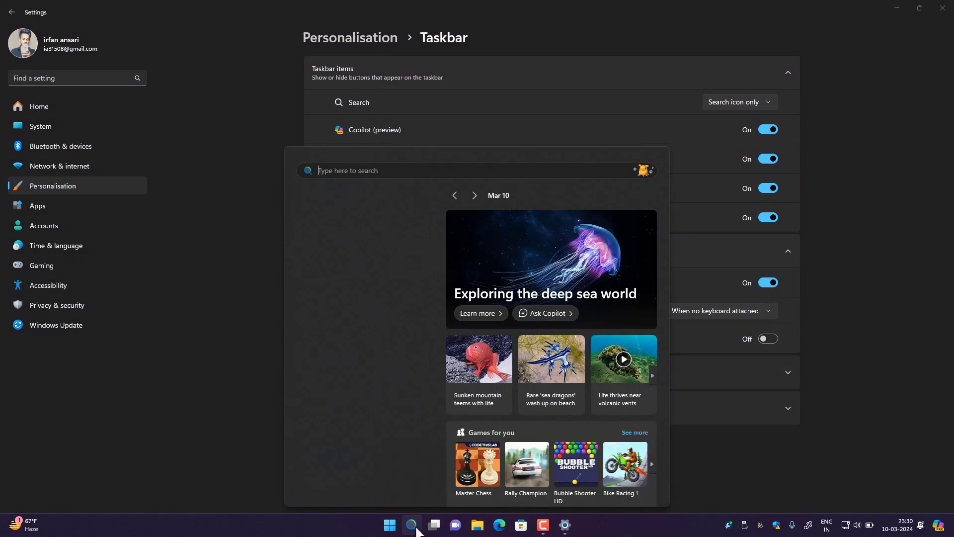
left_click(416, 529)
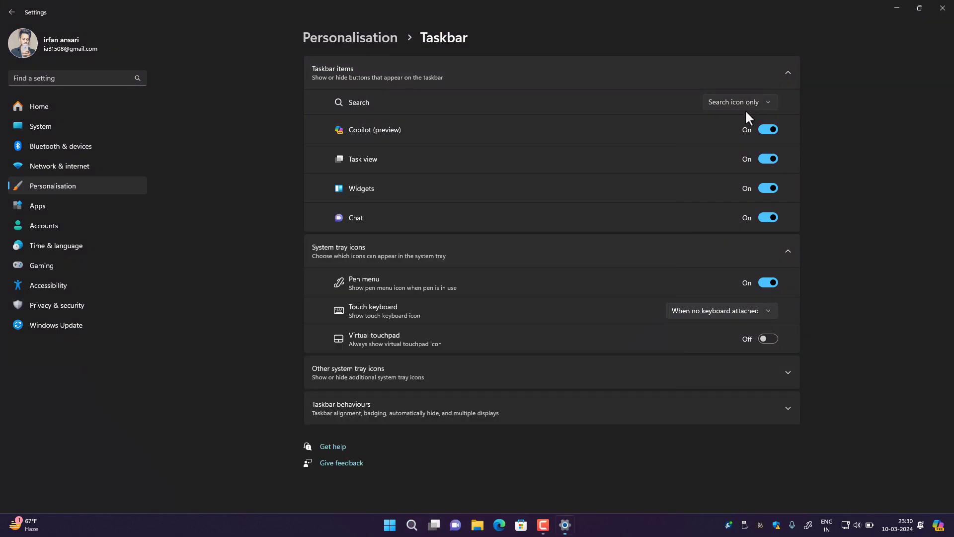
- Switch the taskbar search to Search icon and label, and test it by opening and closing the search panel
left_click(744, 109)
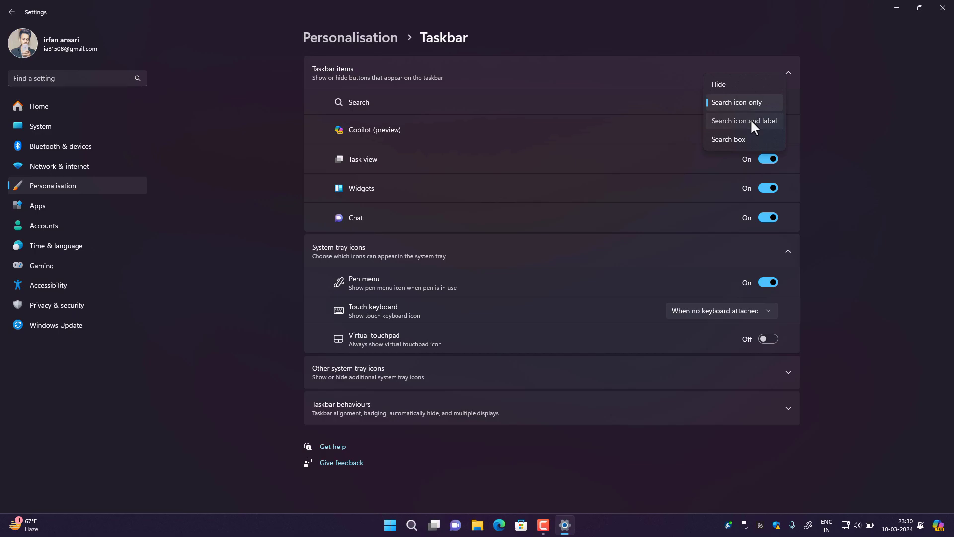
left_click(752, 121)
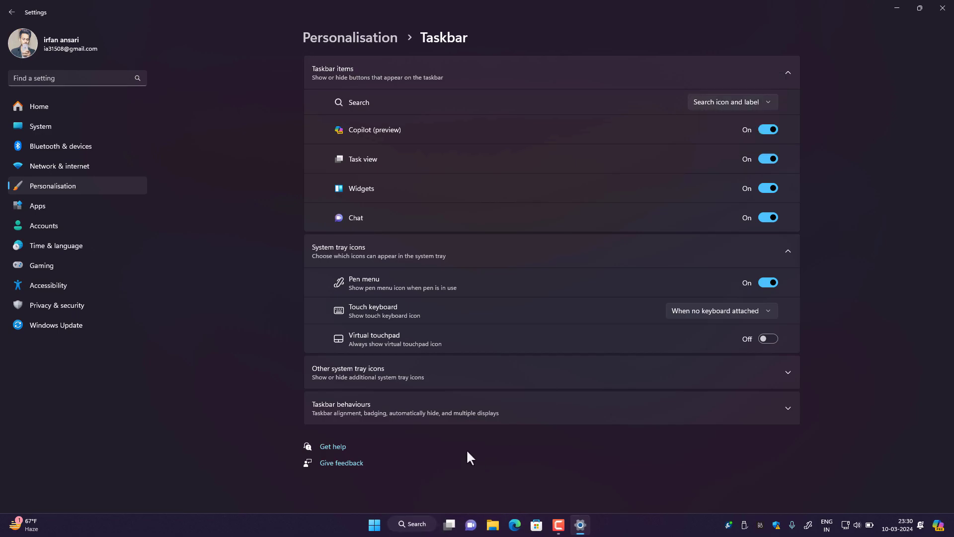
left_click(419, 531)
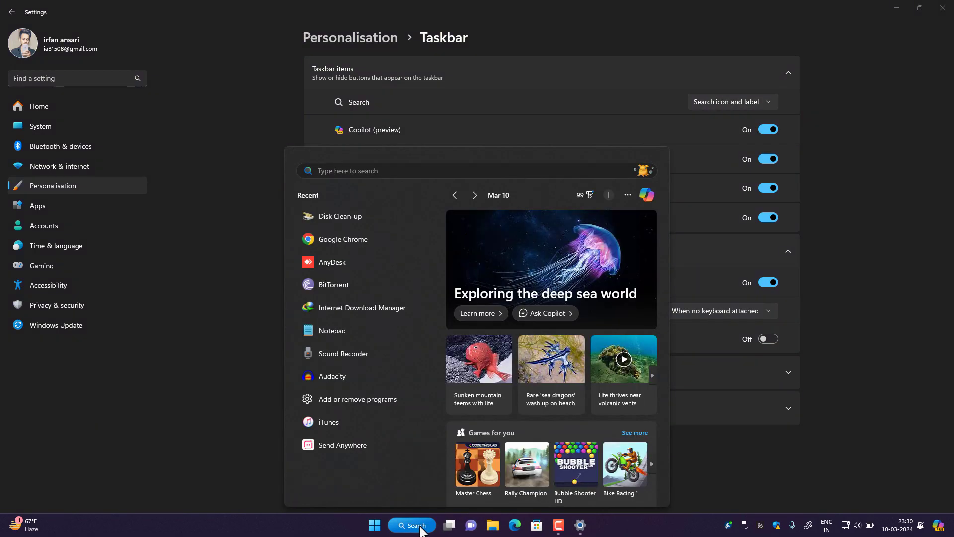
left_click(419, 529)
- Set the taskbar search back to Search box, try it out, and minimise Settings
left_click(747, 101)
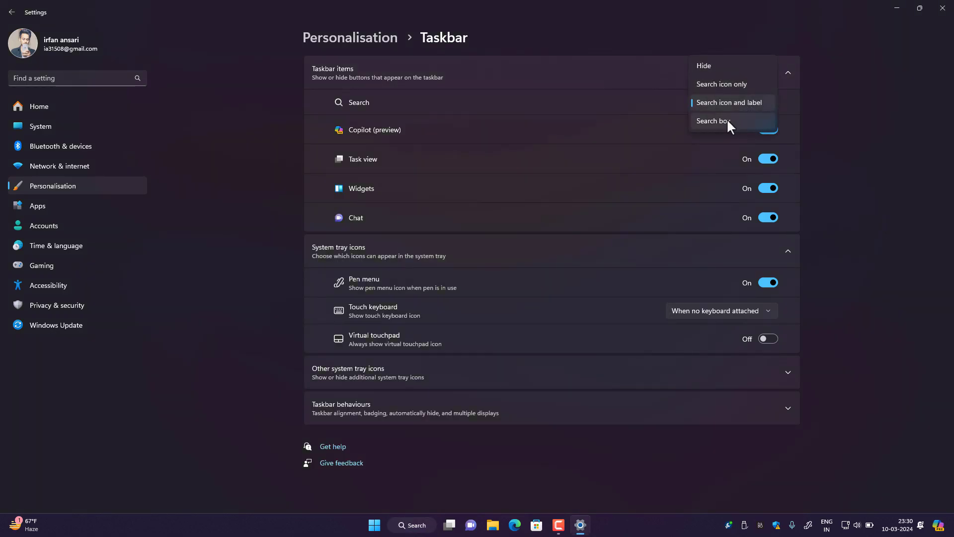
left_click(728, 121)
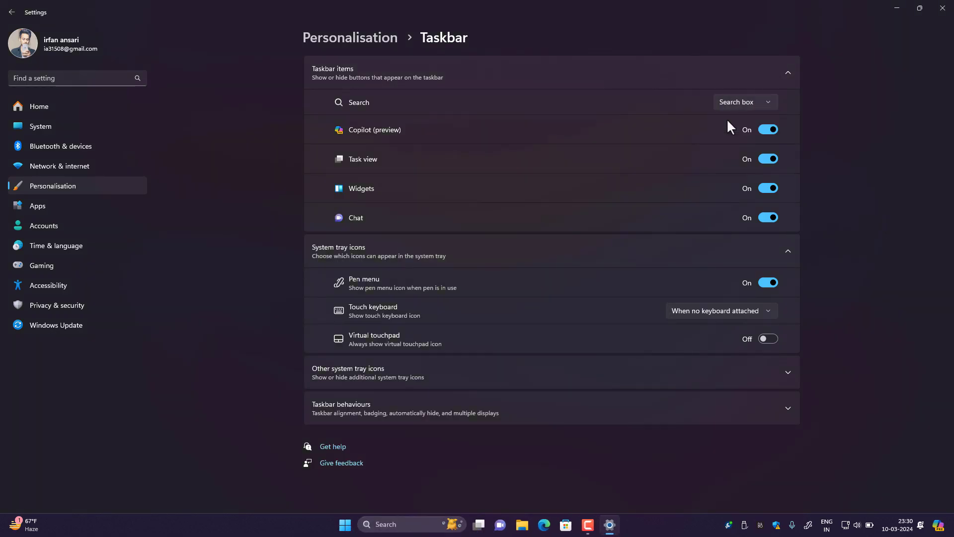
left_click(382, 527)
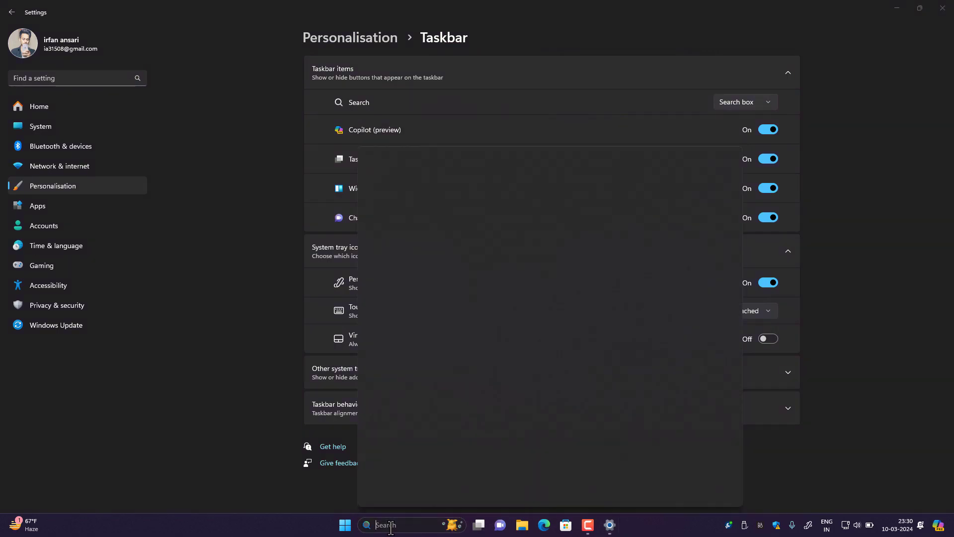
key("Escape")
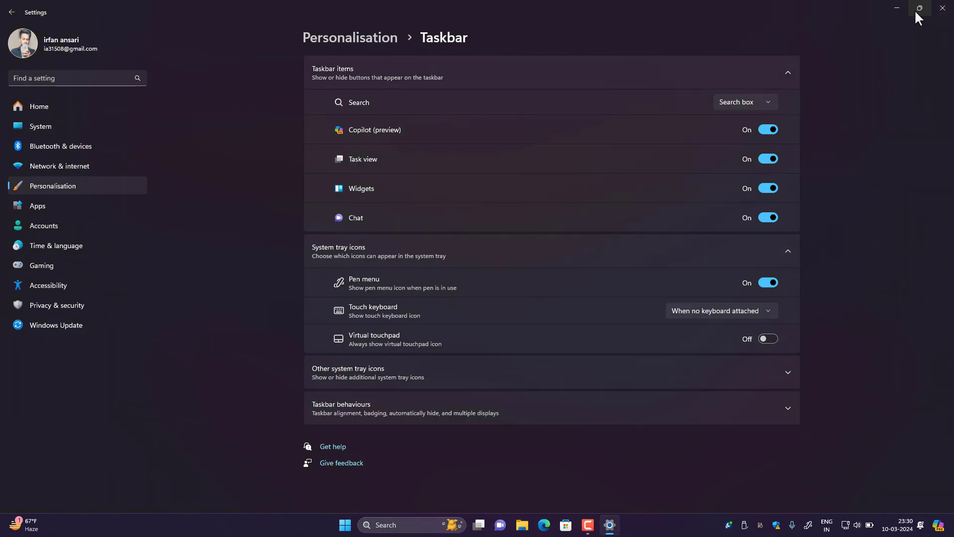
key("alt+Left")
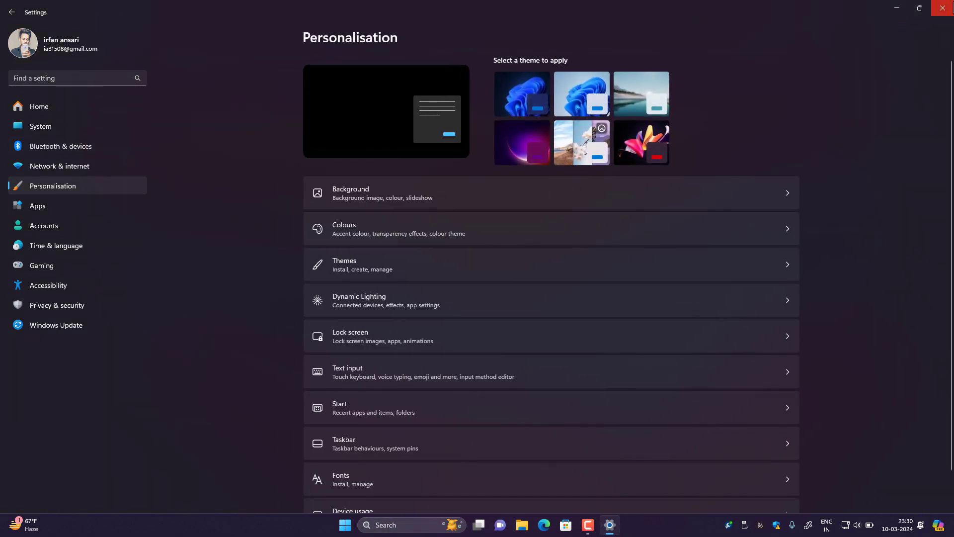
left_click(894, 6)
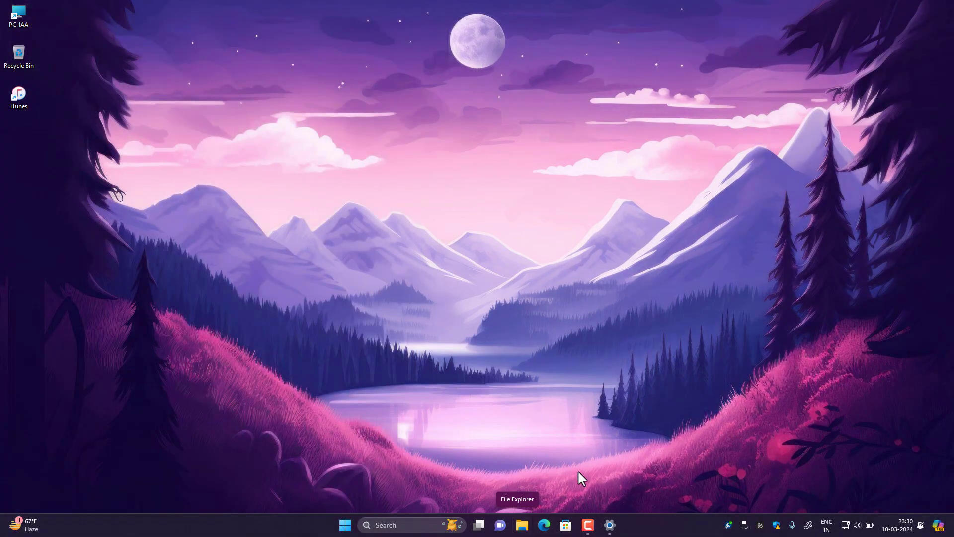
- Set the taskbar alignment to Left under the taskbar behaviours and check the Start menu from the desktop
left_click(609, 525)
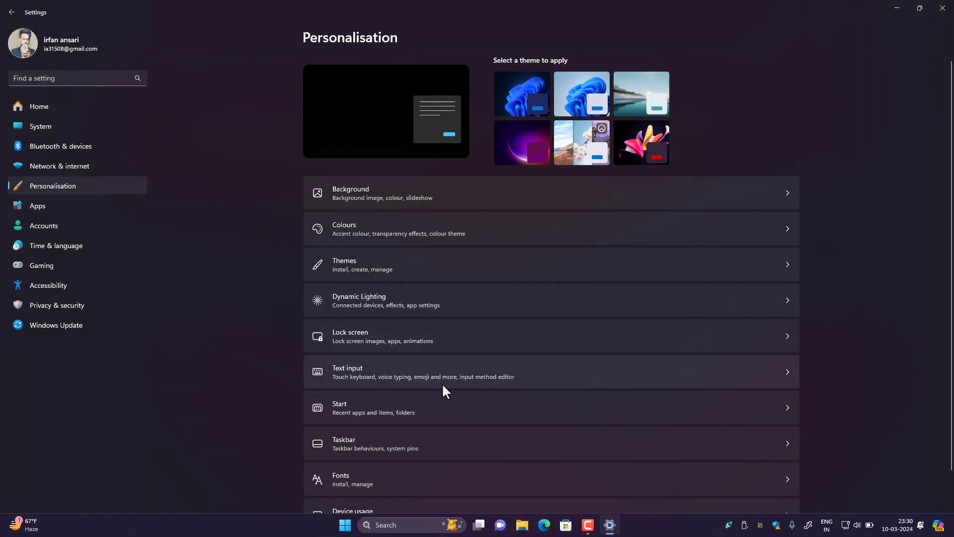
left_click(401, 444)
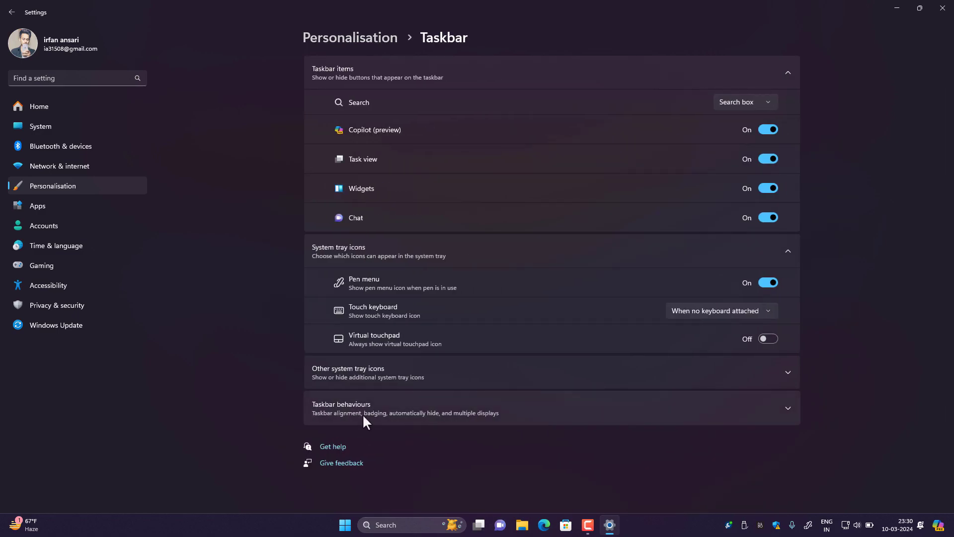
left_click(780, 407)
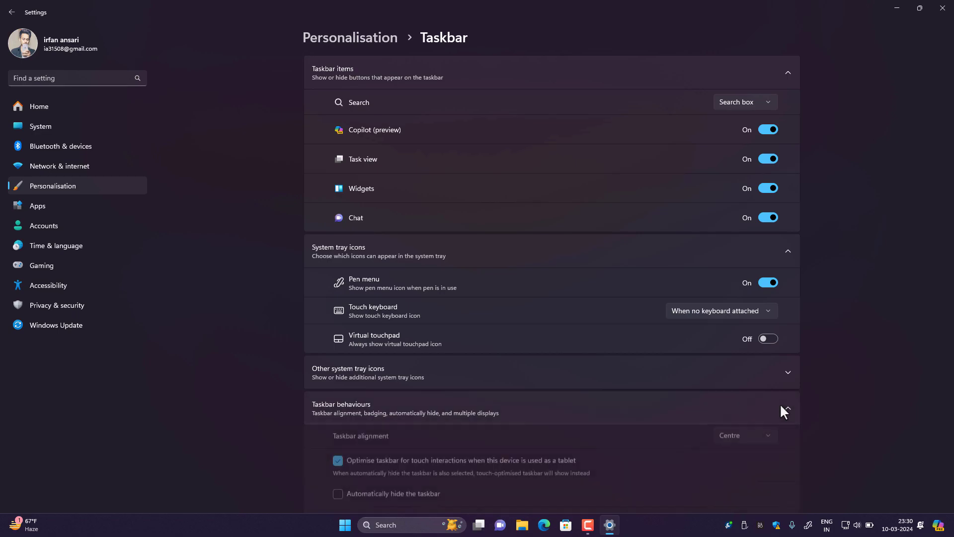
scroll(492, 413, "down", 3)
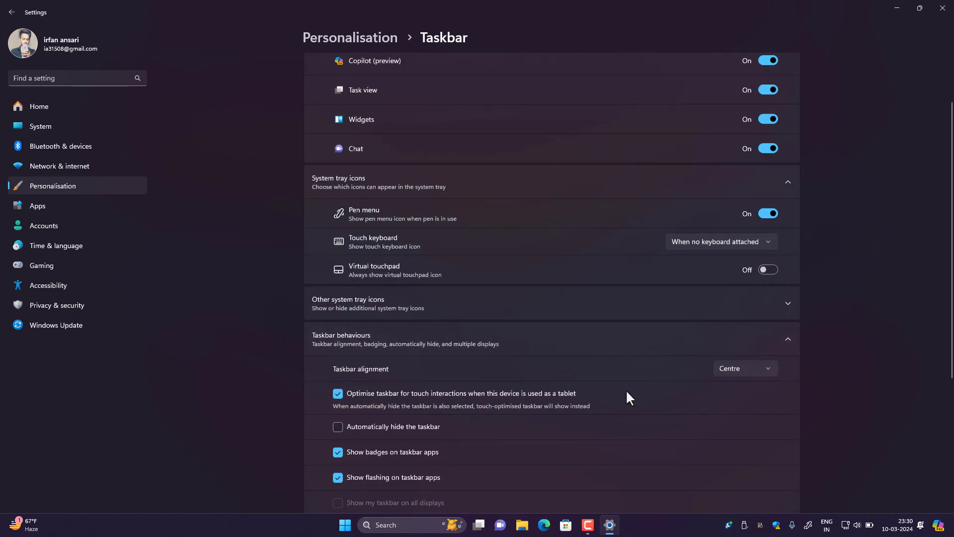
left_click(764, 378)
left_click(741, 350)
left_click(897, 9)
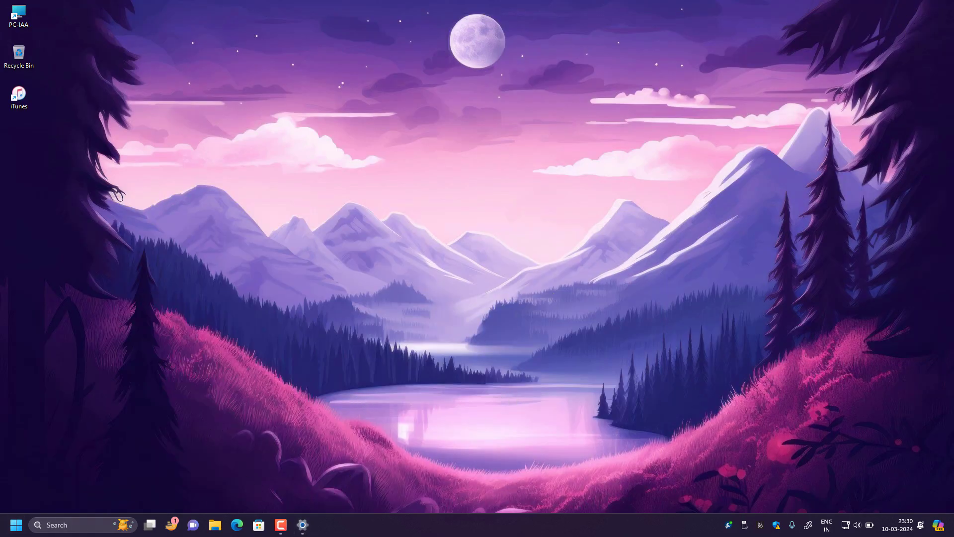
key("super")
left_click(15, 527)
- Return to Settings, set the taskbar alignment back to Centre, and minimise the window
left_click(302, 524)
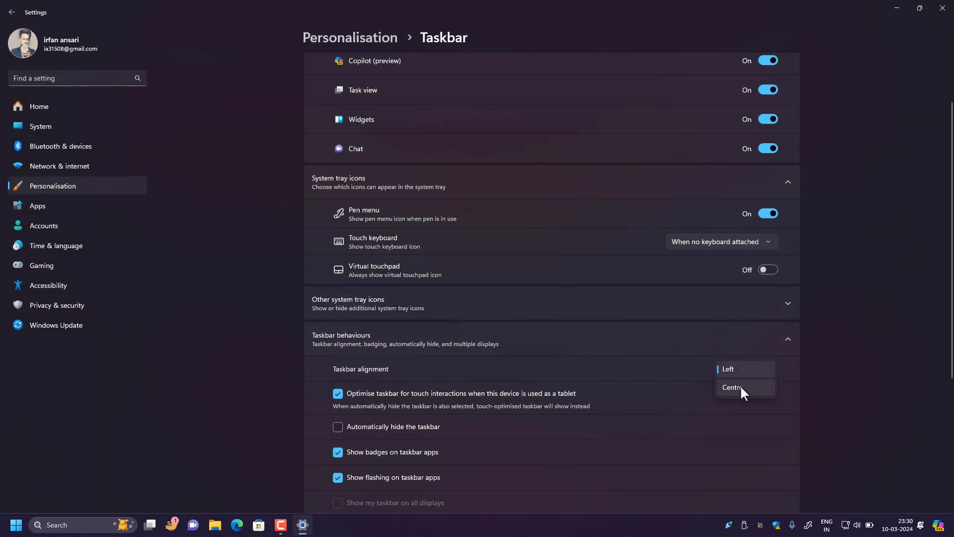
left_click(741, 386)
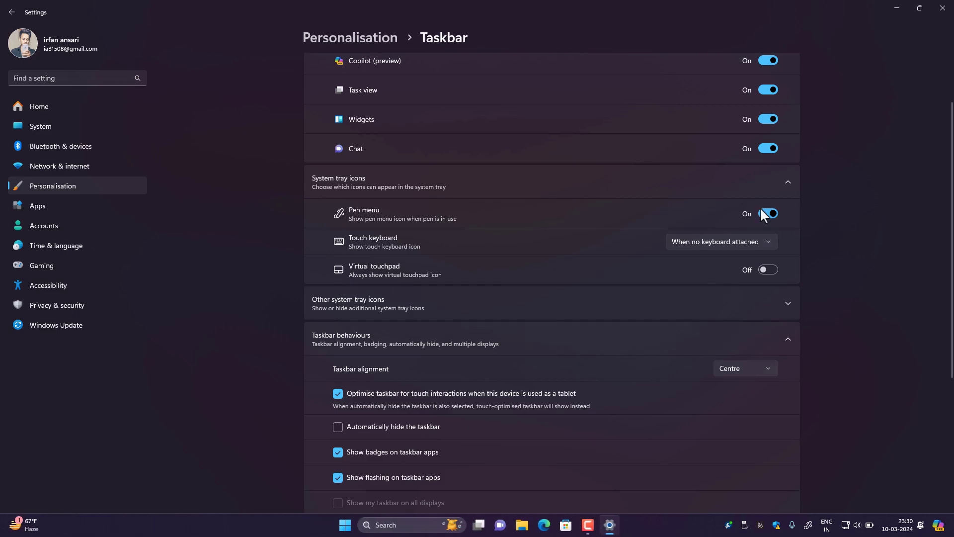
left_click(898, 8)
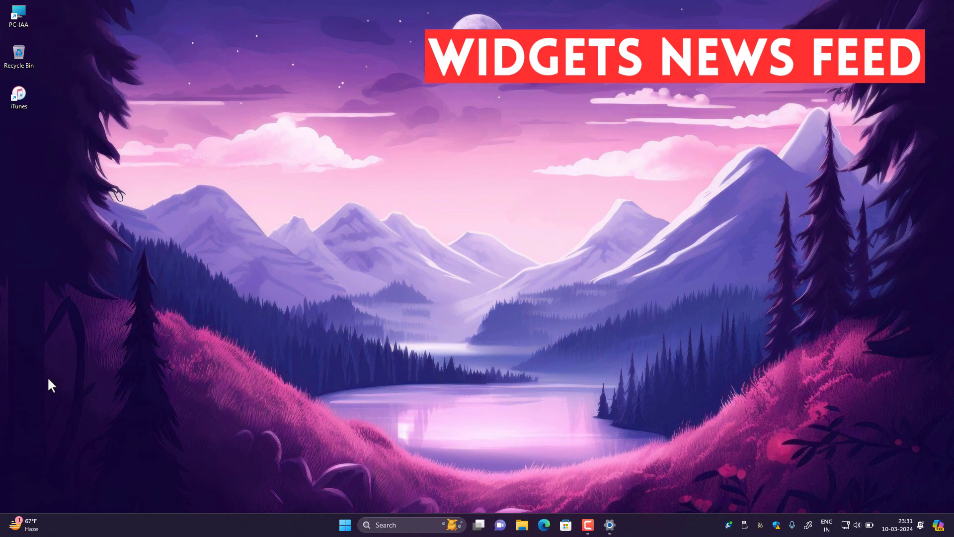
- Turn off the Microsoft Start feed in the widgets board's feed settings and reopen the board to check it
left_click(18, 526)
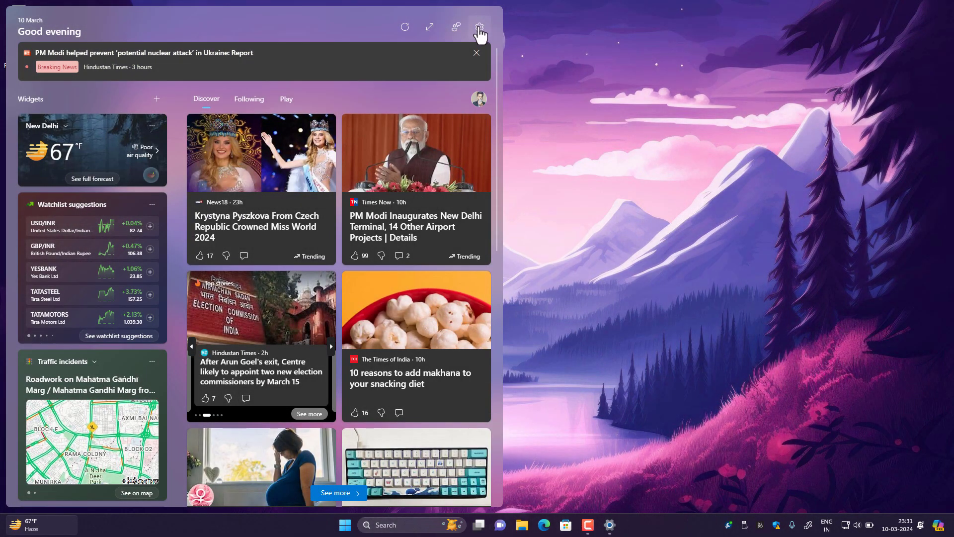
left_click(480, 28)
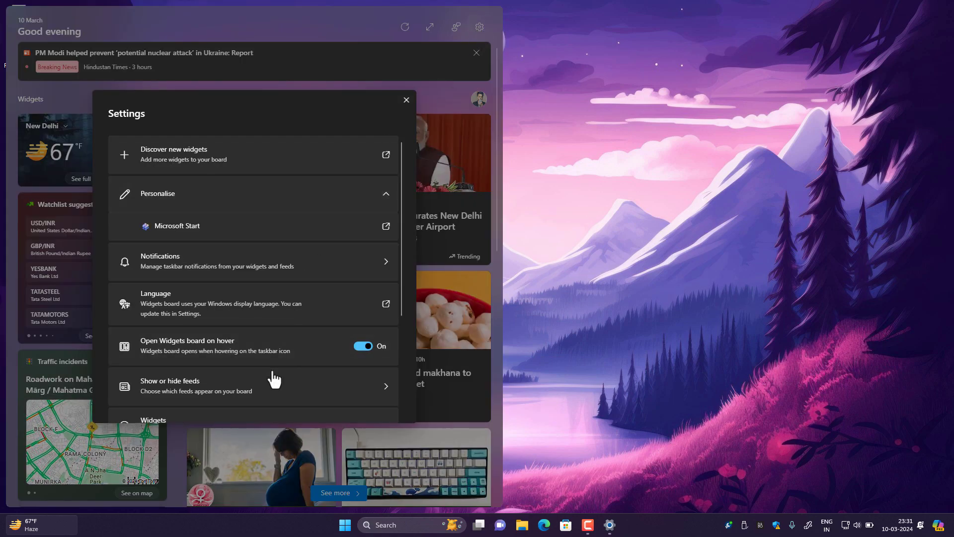
left_click(333, 396)
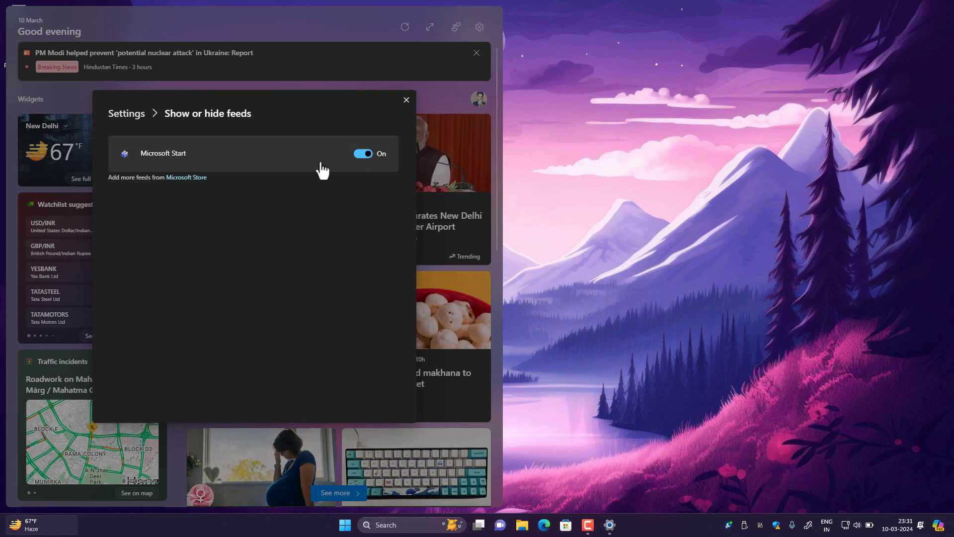
left_click(366, 157)
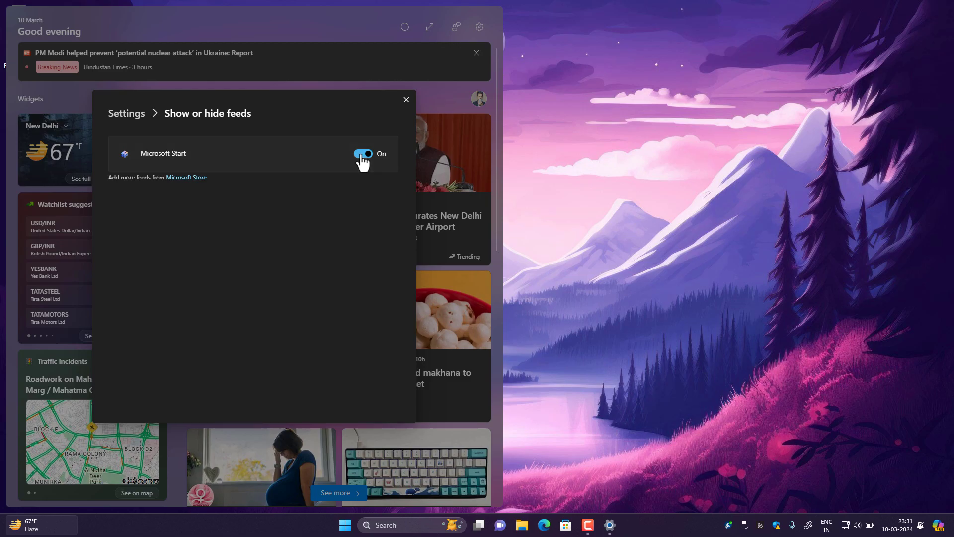
left_click(208, 304)
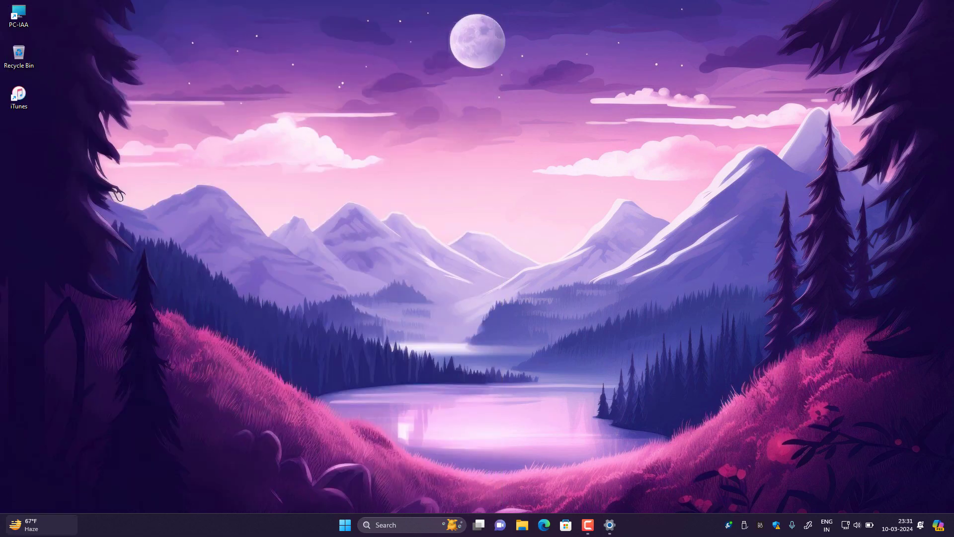
left_click(19, 525)
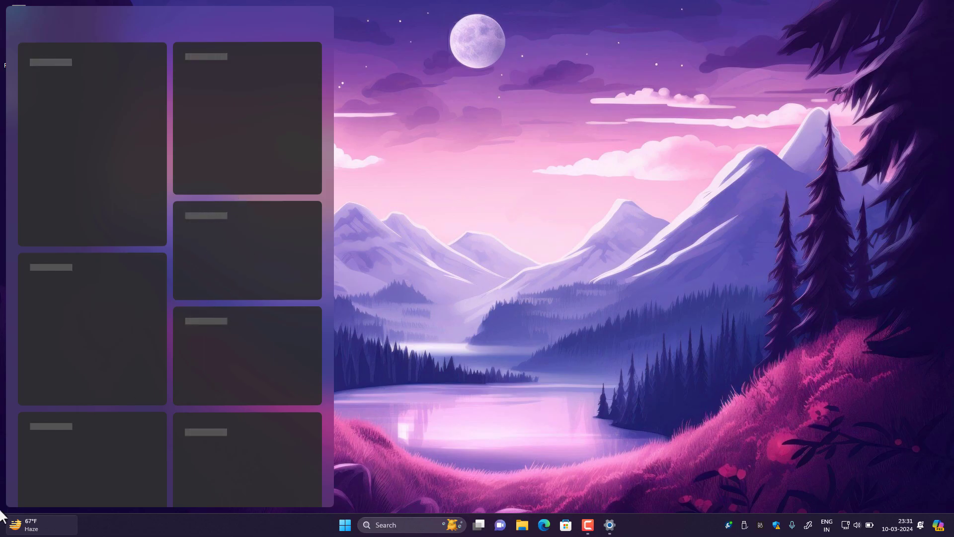
left_click(21, 526)
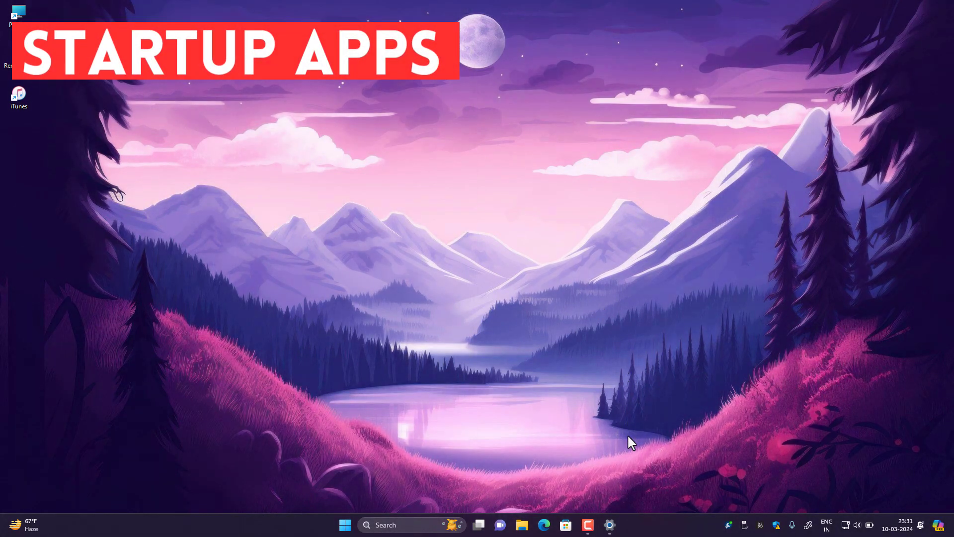
- Return to Settings, open the Startup page under Apps, and look through the list of startup apps
mouse_move(611, 529)
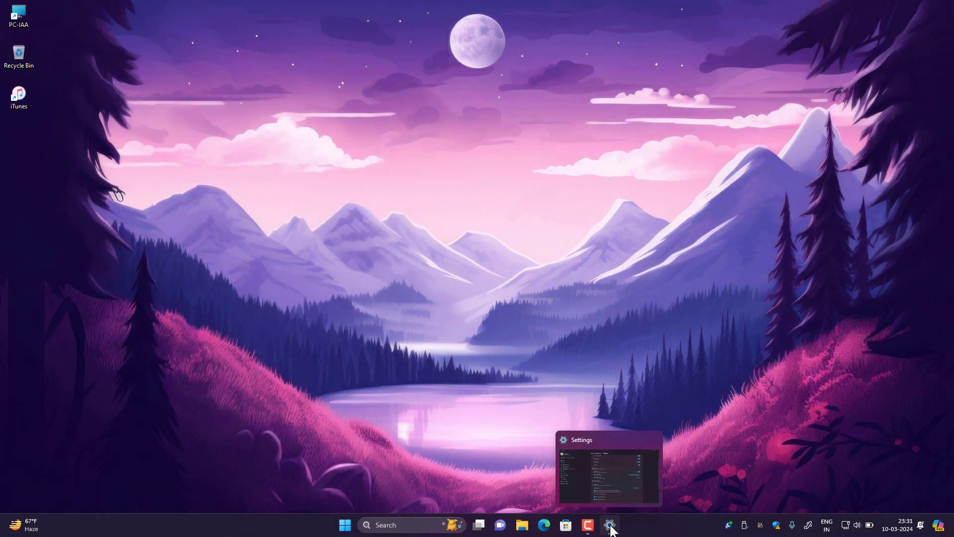
left_click(611, 526)
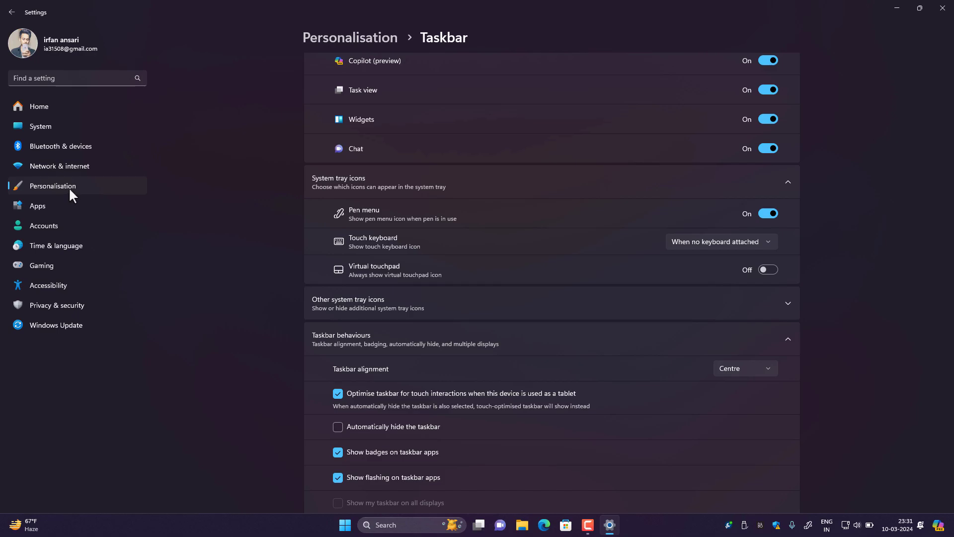
left_click(47, 208)
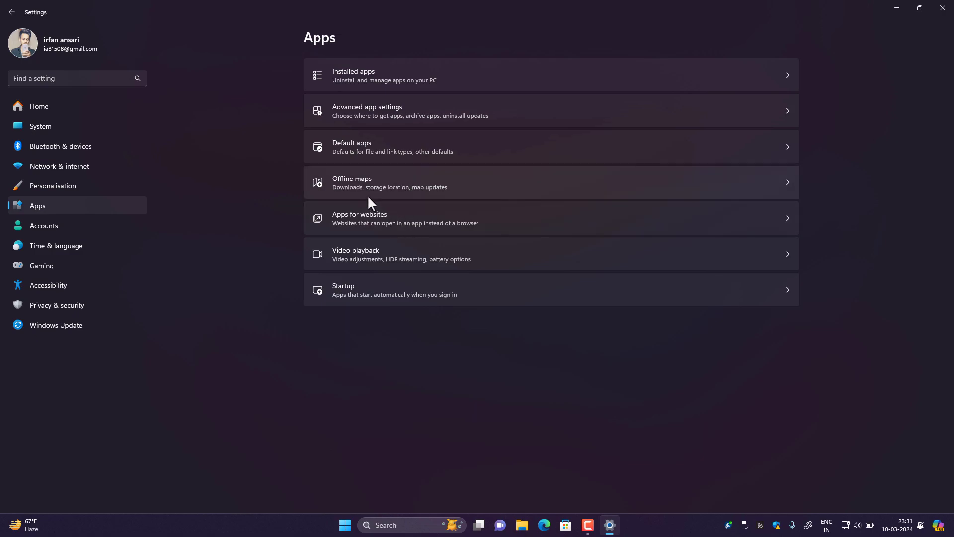
left_click(367, 296)
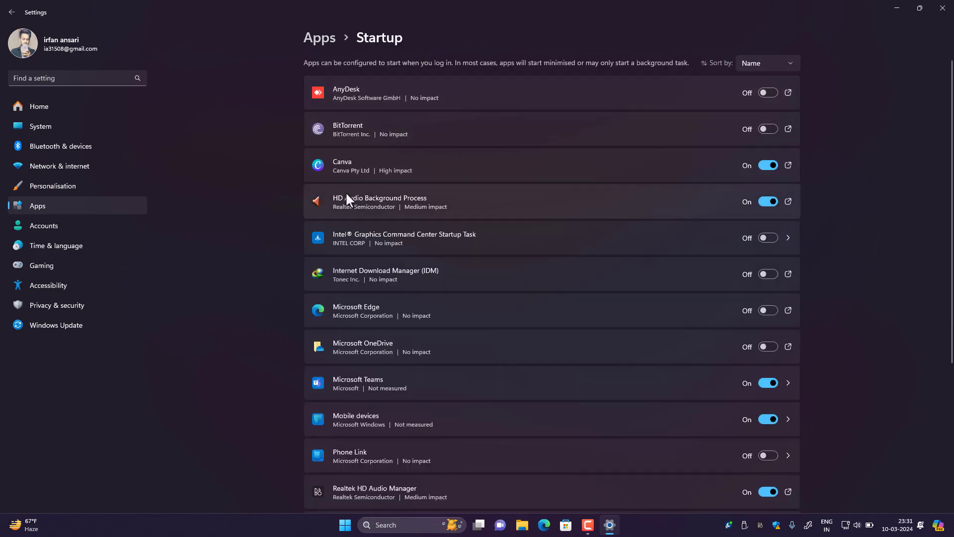
scroll(428, 198, "down", 2)
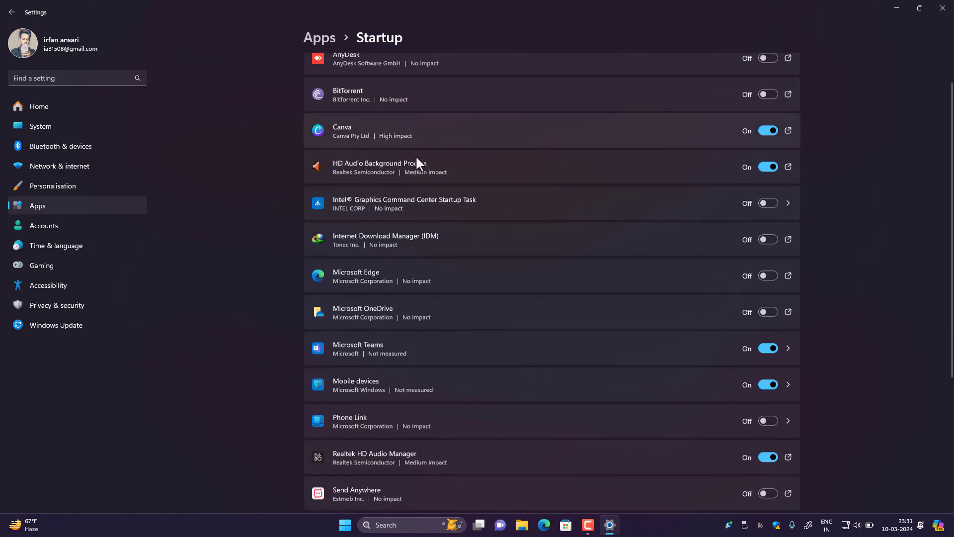
scroll(433, 269, "down", 3)
scroll(419, 354, "up", 6)
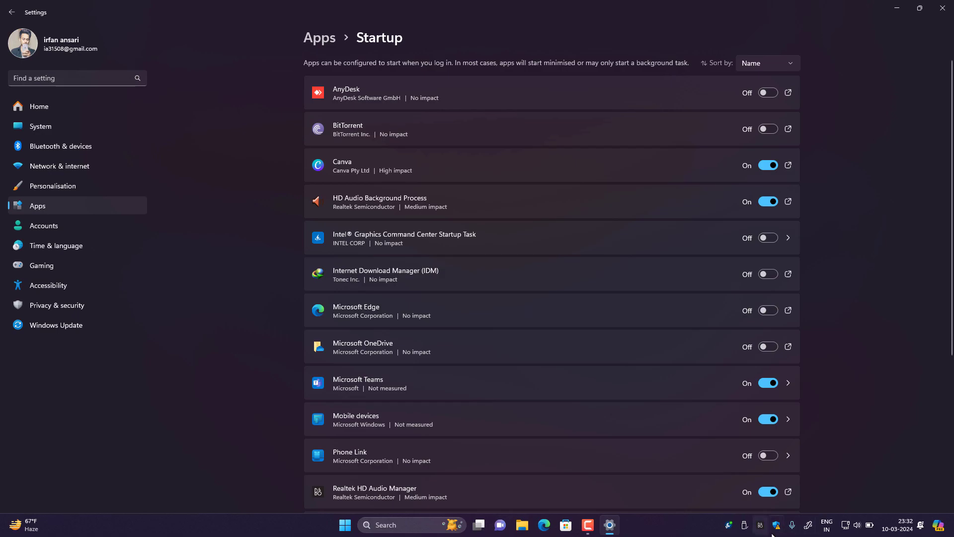
- Open Task Manager maximised, view the status and start-up impact of its Startup apps, and close it
right_click(696, 529)
left_click(733, 486)
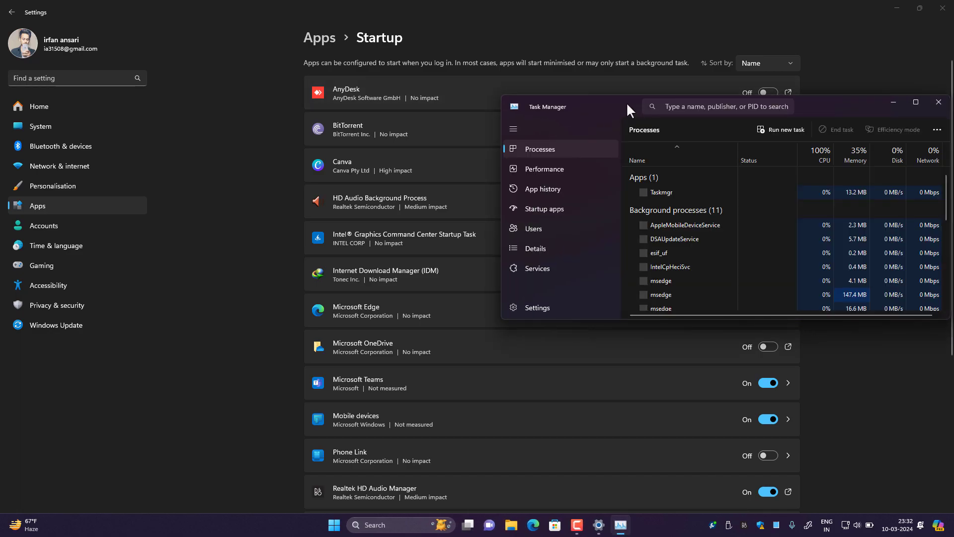
double_click(627, 103)
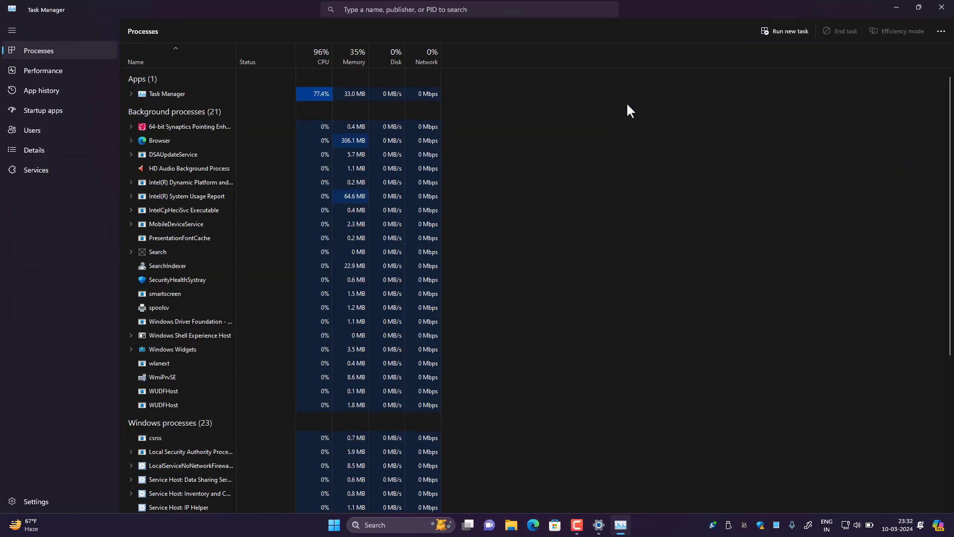
left_click(45, 111)
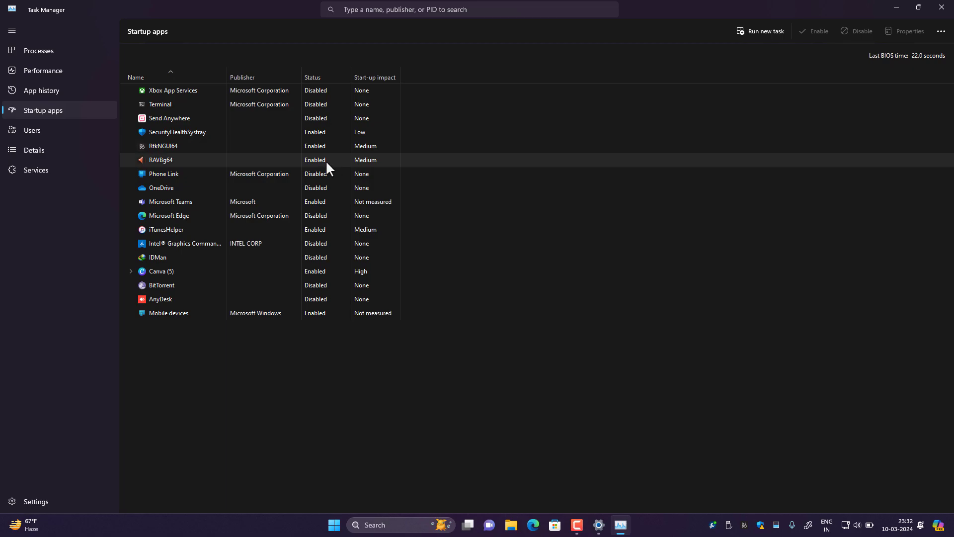
left_click(941, 7)
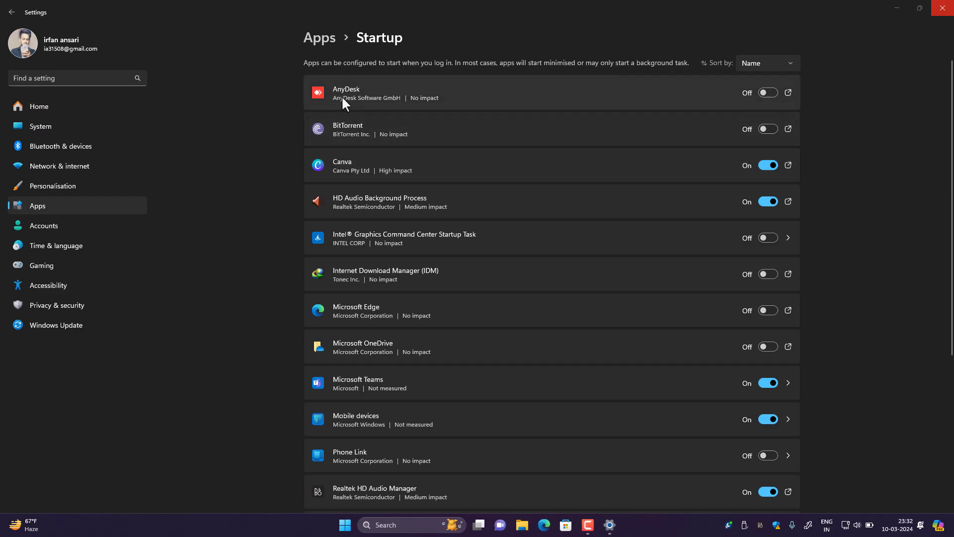
- Toggle AnyDesk's automatic startup, look through the remaining startup apps, and close Settings
left_click(769, 94)
scroll(762, 110, "down", 5)
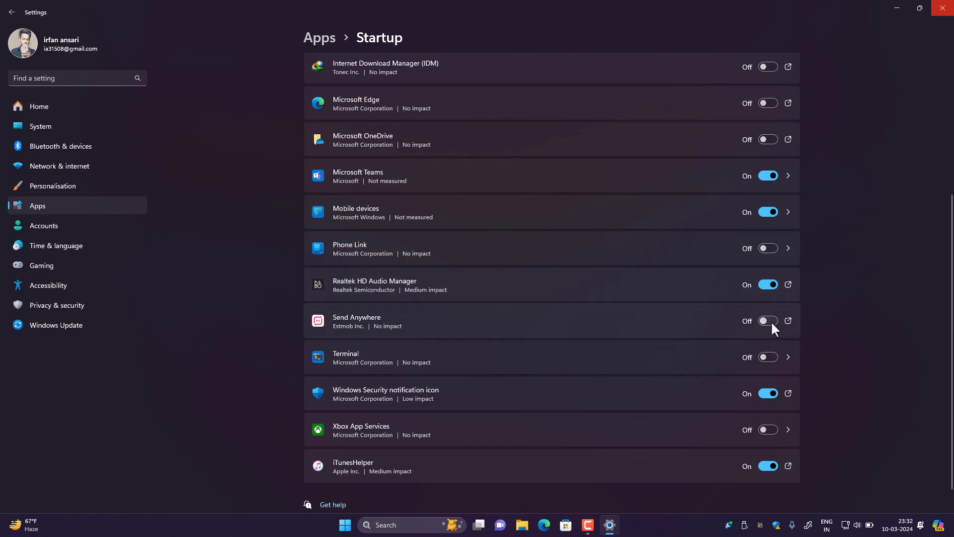
scroll(774, 273, "up", 5)
key("alt+F4")
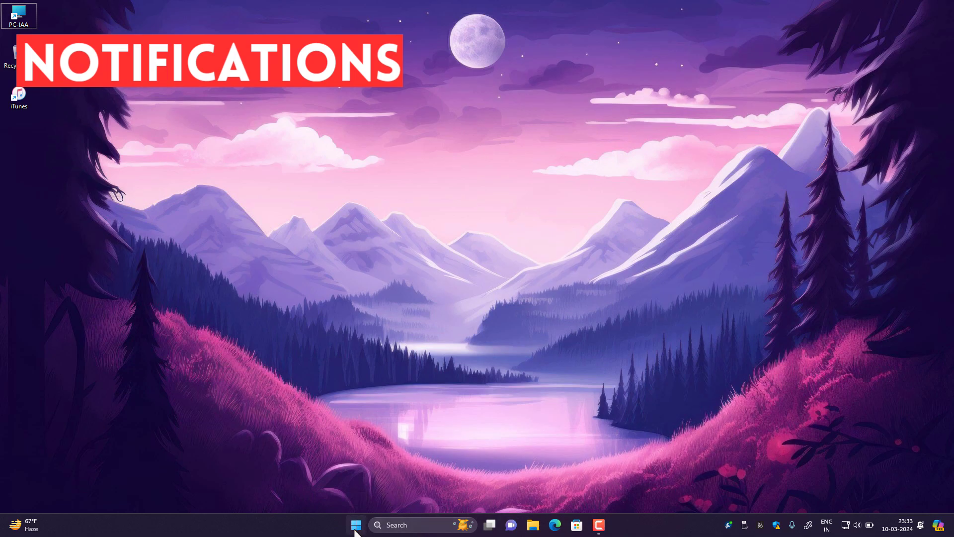
- Open the Notifications page in the System settings and expand the options of the main Notifications entry
left_click(357, 530)
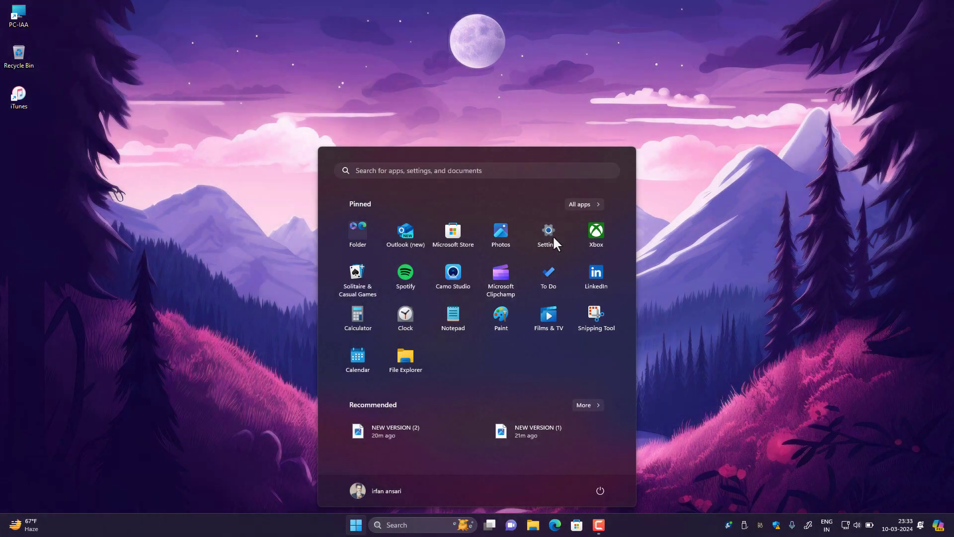
left_click(551, 234)
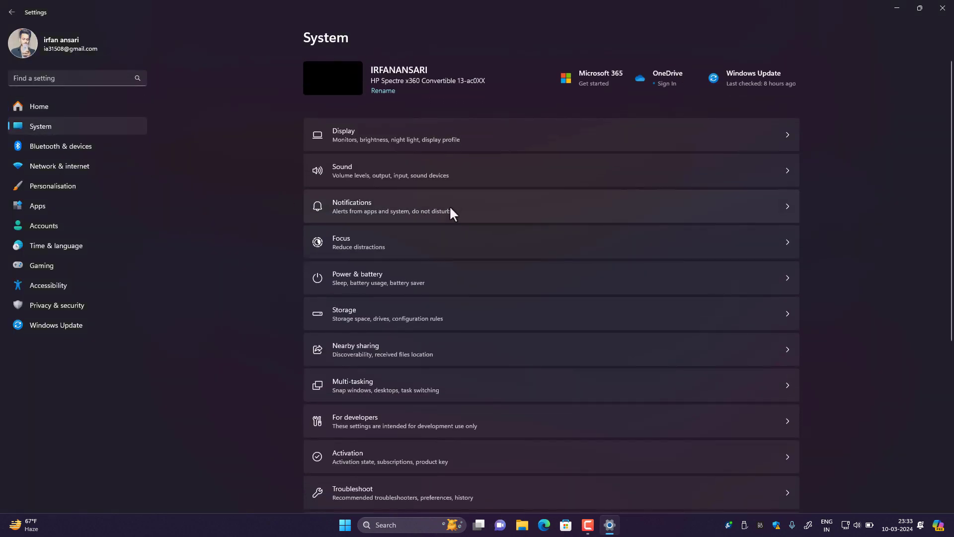
scroll(389, 411, "down", 3)
scroll(391, 409, "down", 3)
scroll(391, 409, "up", 3)
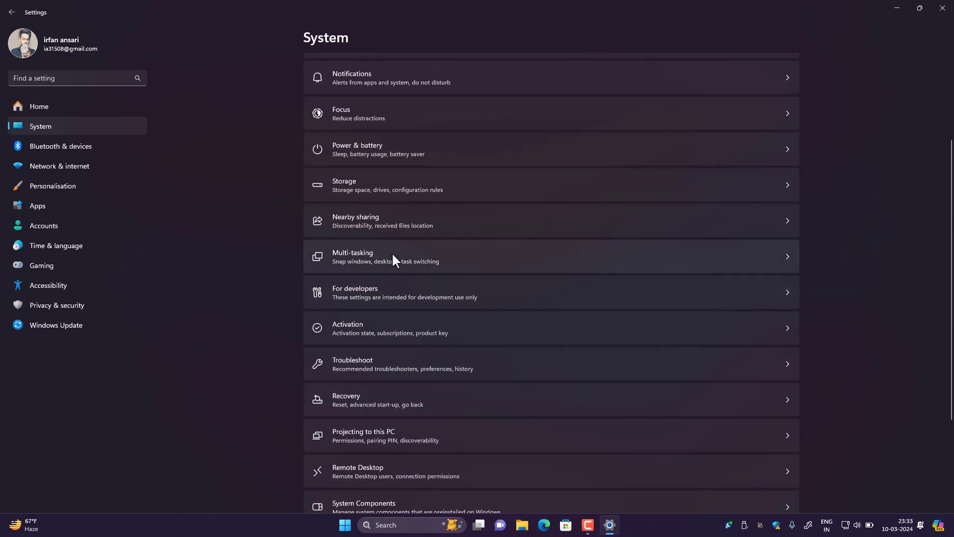
left_click(385, 84)
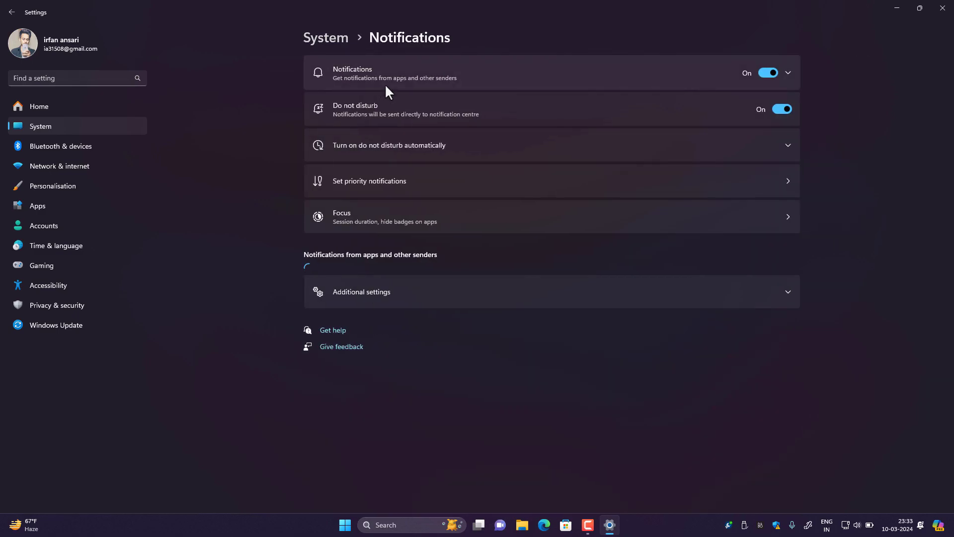
left_click(788, 73)
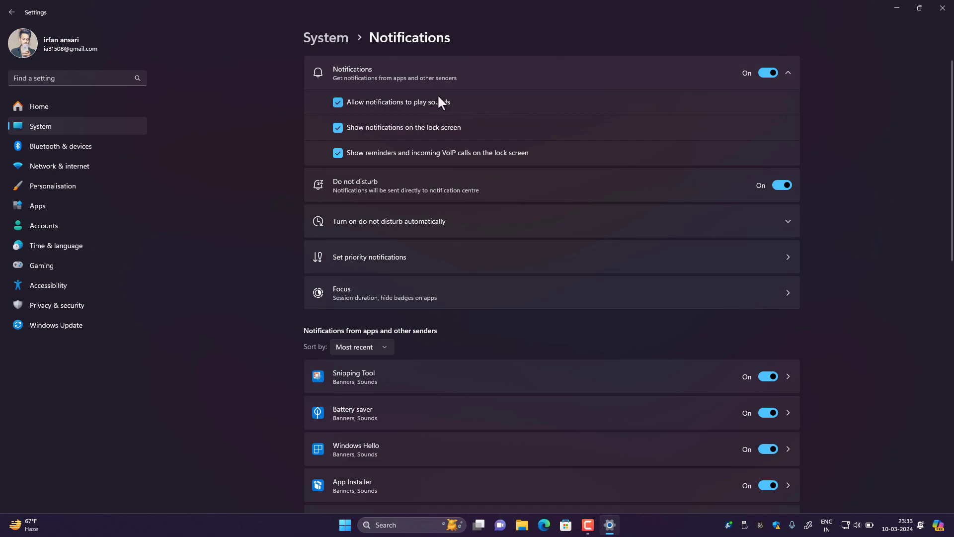
- Try out the options for notification sounds, lock-screen notifications, and lock-screen reminders and VoIP calls, restoring each one
left_click(415, 102)
left_click(416, 102)
left_click(409, 126)
left_click(410, 124)
left_click(420, 155)
left_click(422, 152)
- Switch off notifications from apps and other senders and close Settings
left_click(769, 72)
left_click(943, 8)
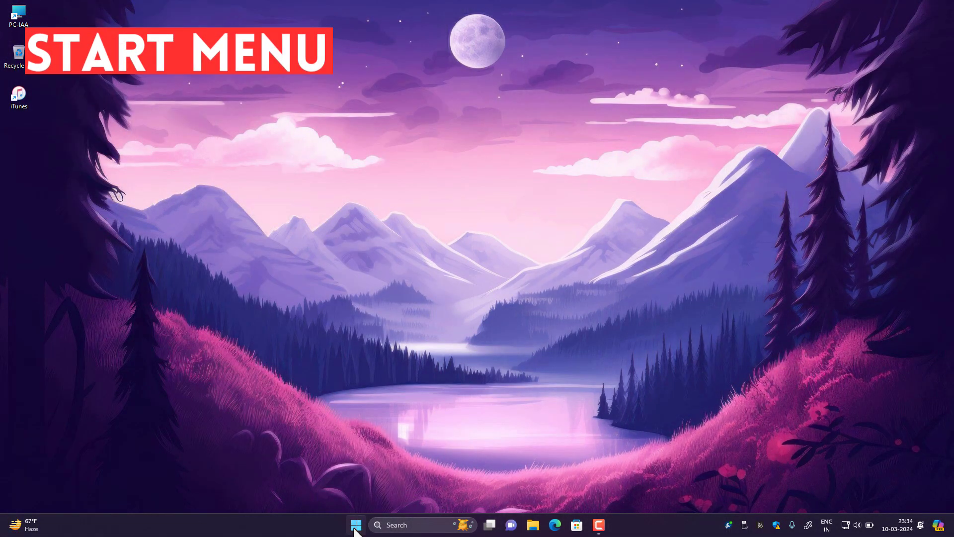
- Open the Start page of the Personalisation settings and check the current layout in the Start menu
left_click(355, 526)
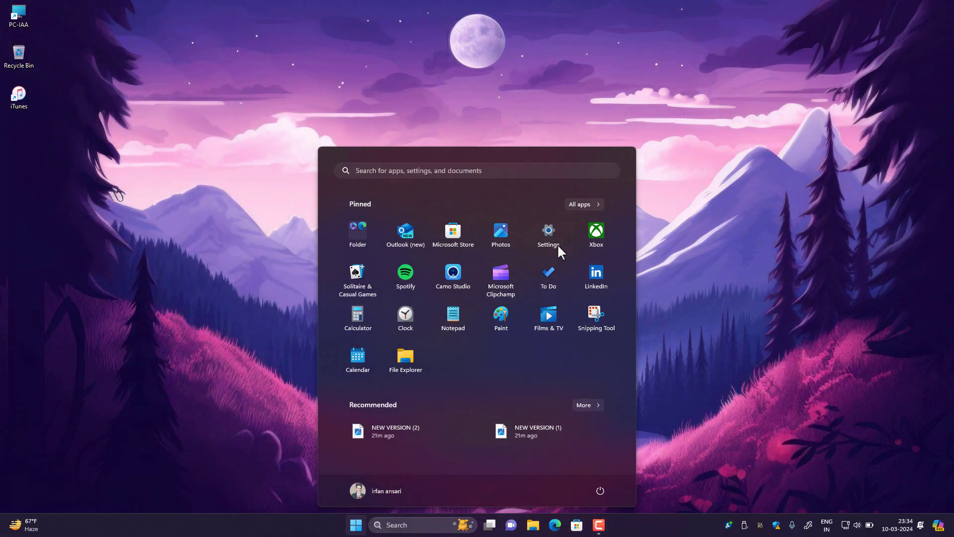
left_click(558, 246)
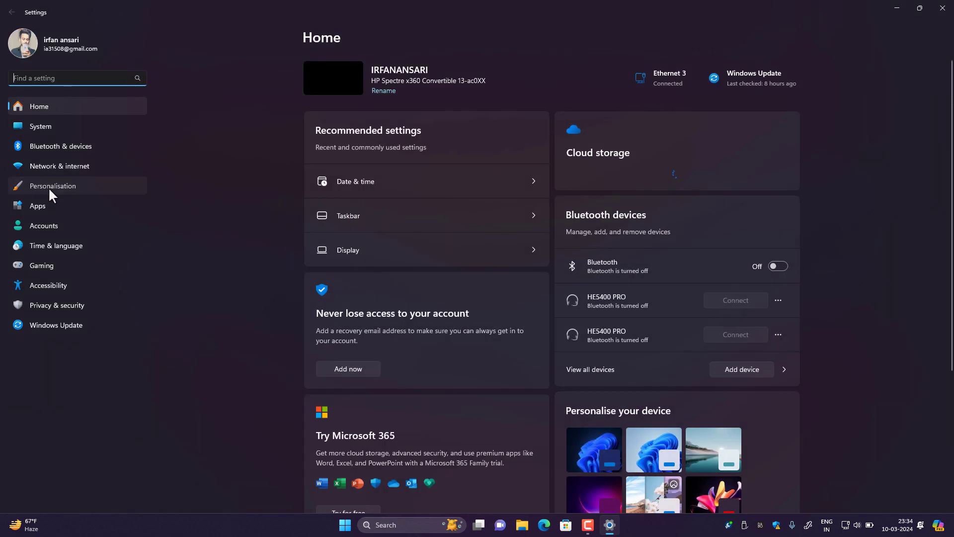
left_click(49, 188)
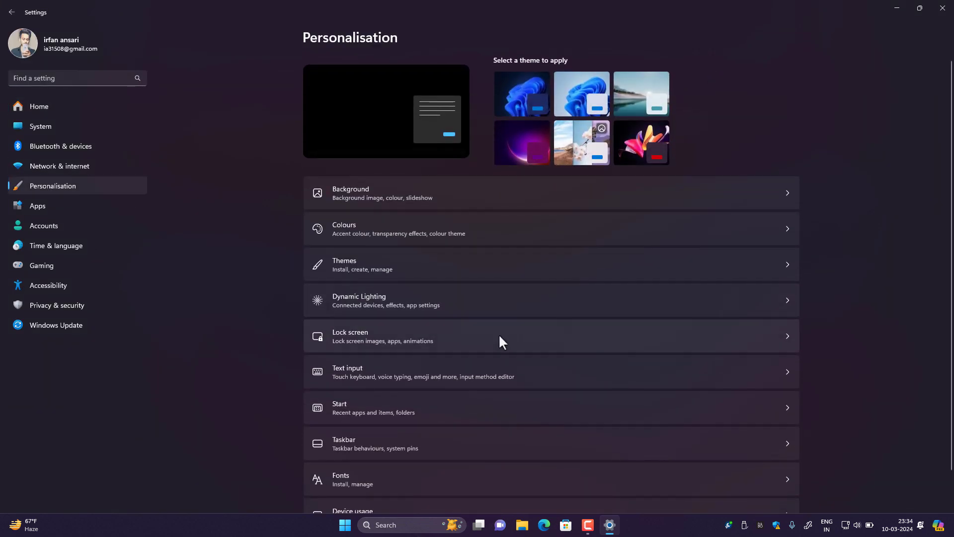
scroll(499, 332, "down", 1)
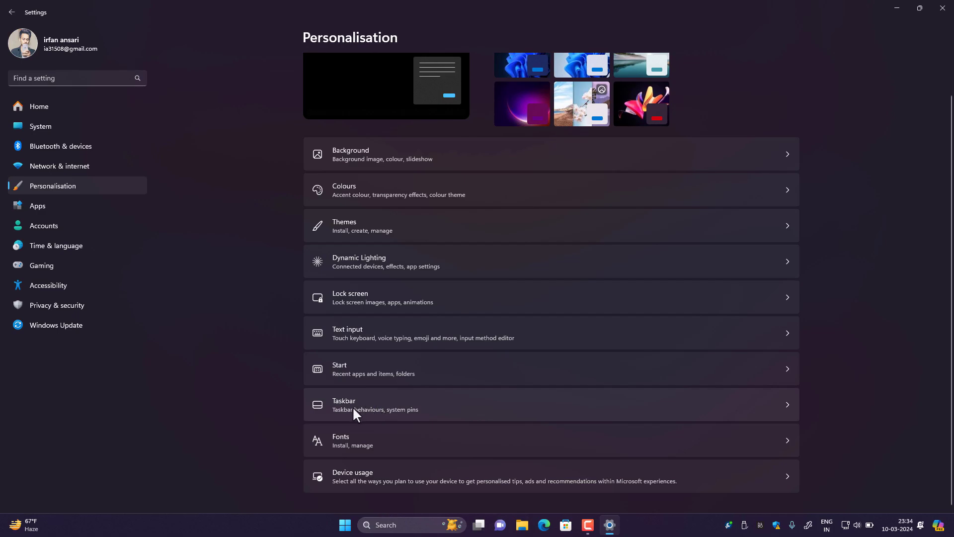
left_click(374, 382)
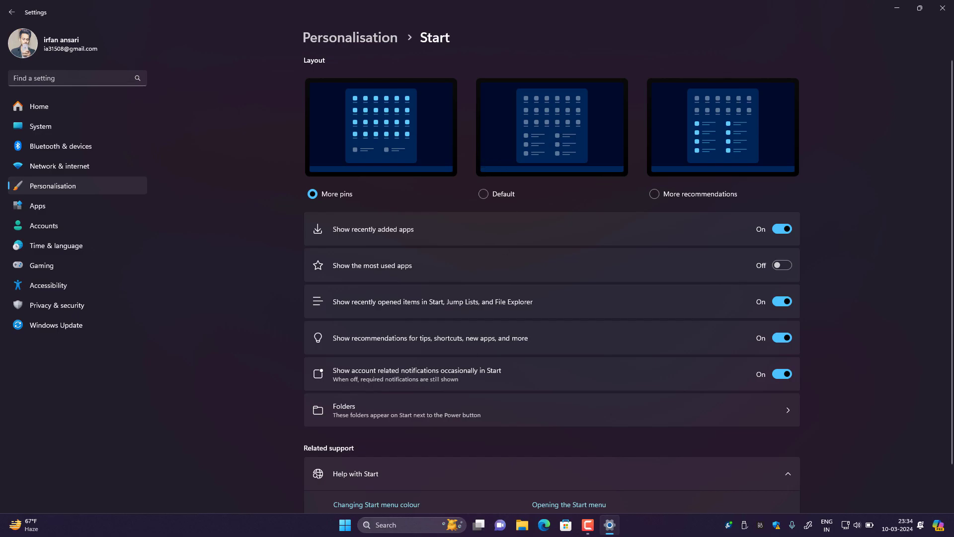
left_click(345, 525)
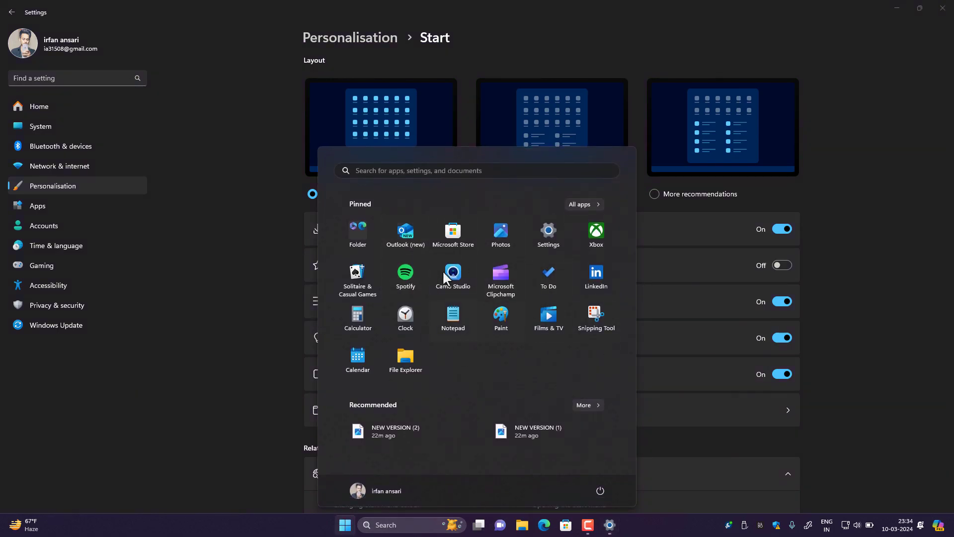
key("Escape")
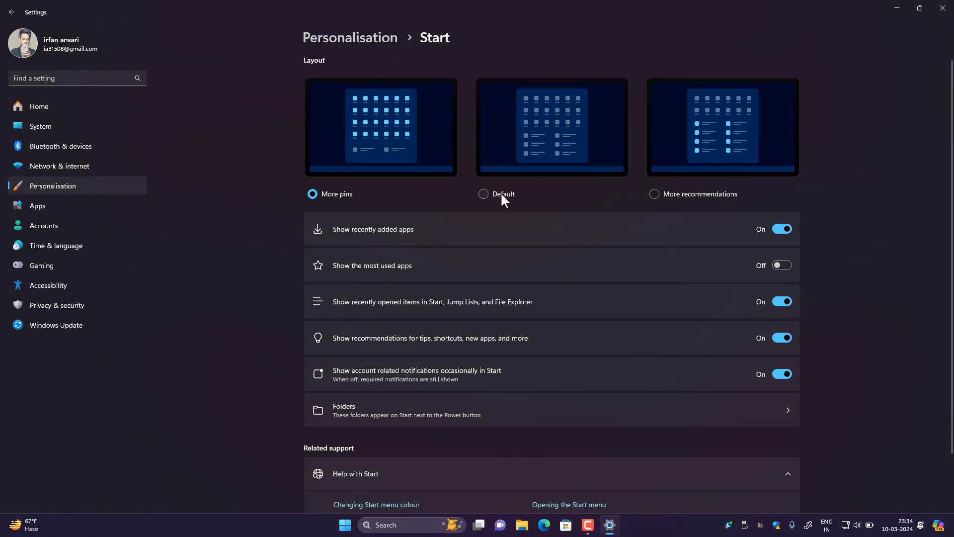
- Try the Default and More recommendations layouts, checking each one in the Start menu
left_click(502, 195)
left_click(344, 524)
left_click(700, 195)
left_click(345, 525)
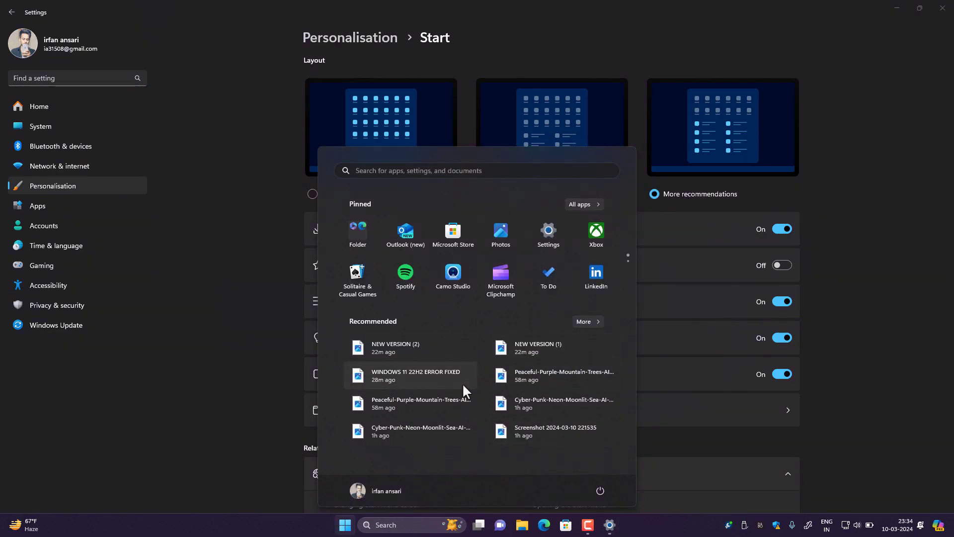
- Set the Start layout back to More pins and check it in the Start menu
left_click(361, 144)
left_click(363, 151)
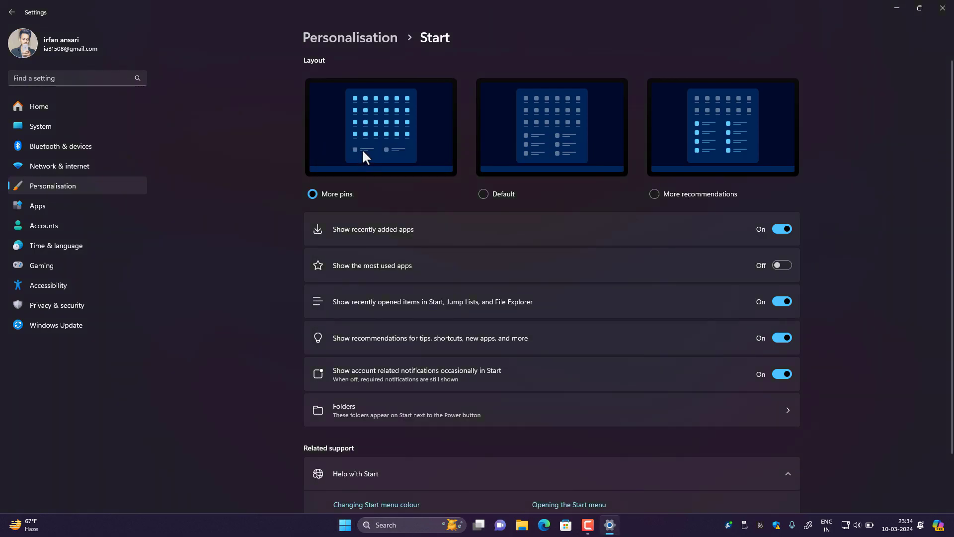
left_click(345, 525)
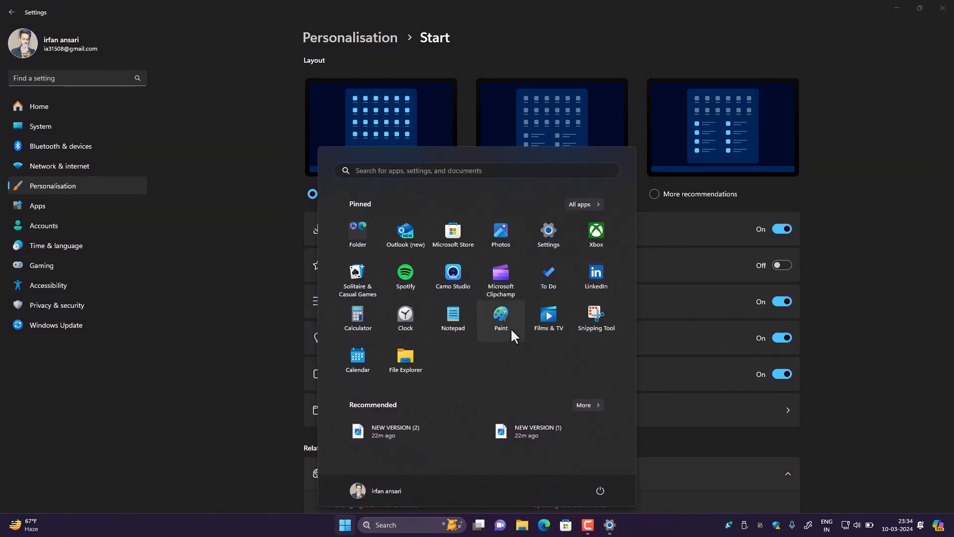
key("Escape")
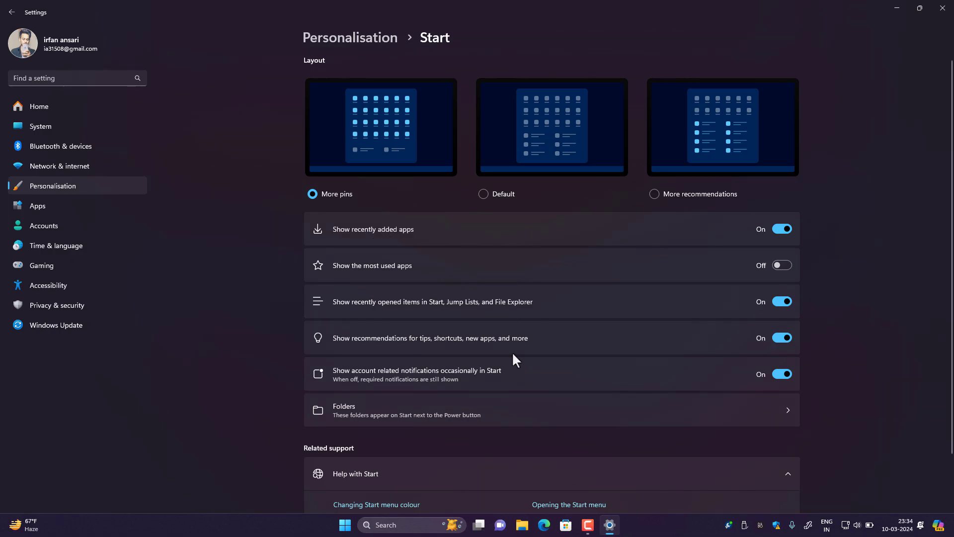
- Examine the pinned apps and recommended items in the Start menu alongside the Start settings
left_click(345, 526)
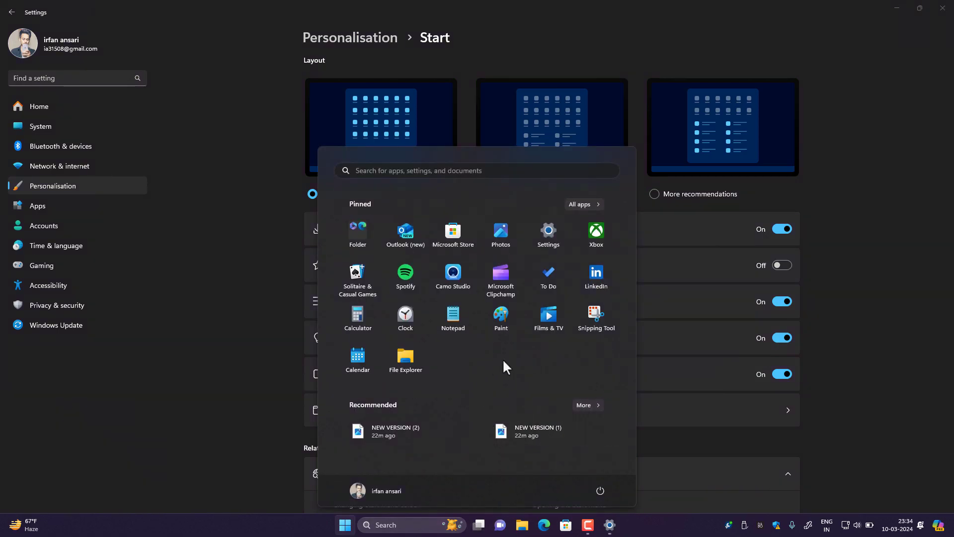
left_click(822, 323)
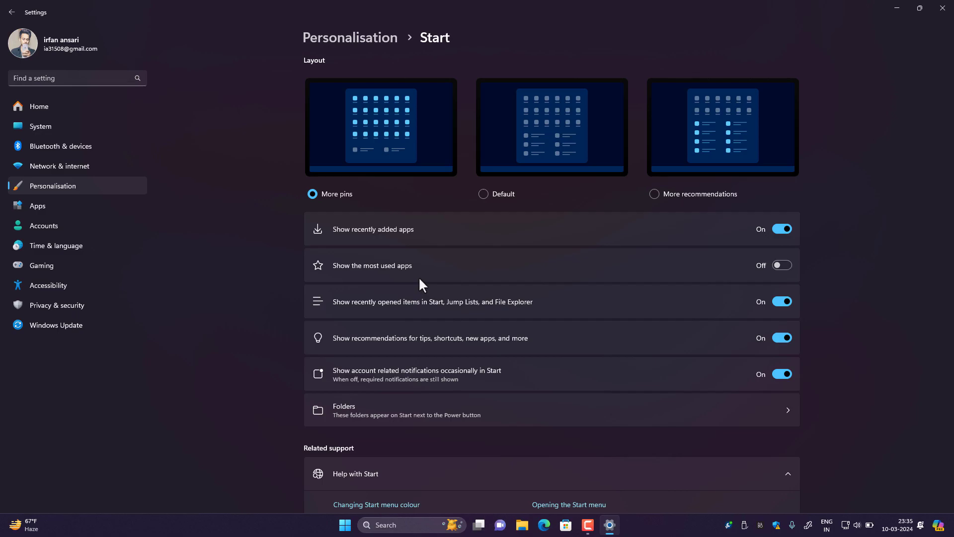
left_click(345, 525)
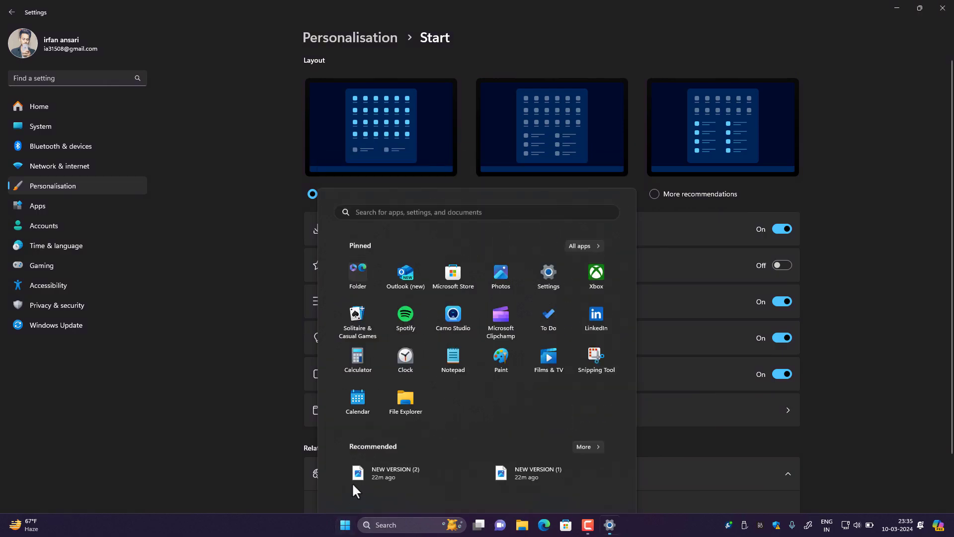
left_click(345, 525)
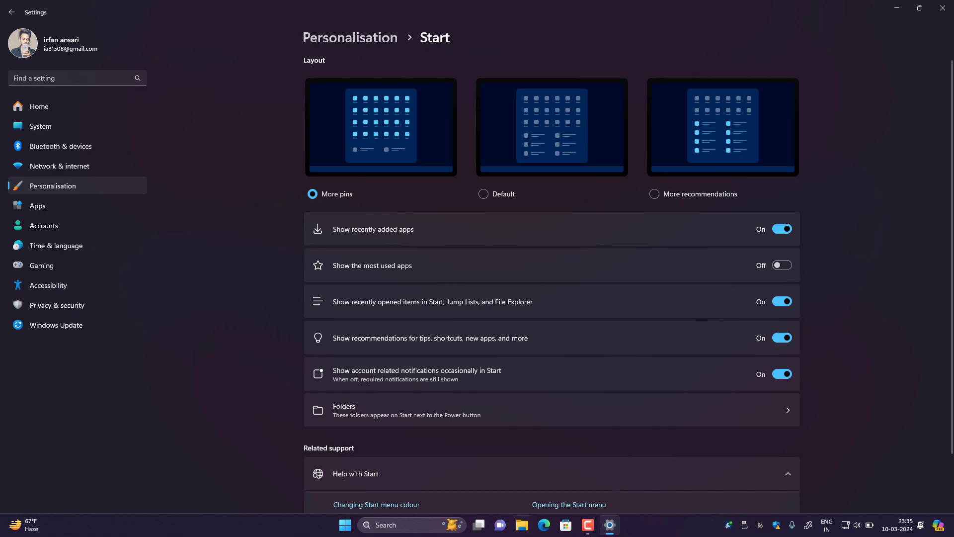
left_click(345, 524)
left_click(762, 439)
- Open the Folders page of the Start settings and check the area beside the Power button in the Start menu
scroll(819, 336, "down", 2)
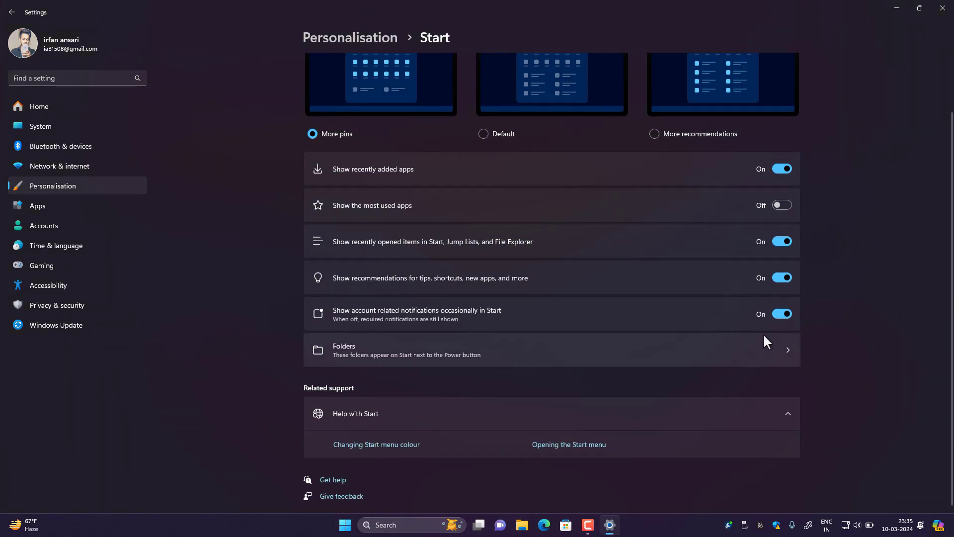
left_click(784, 348)
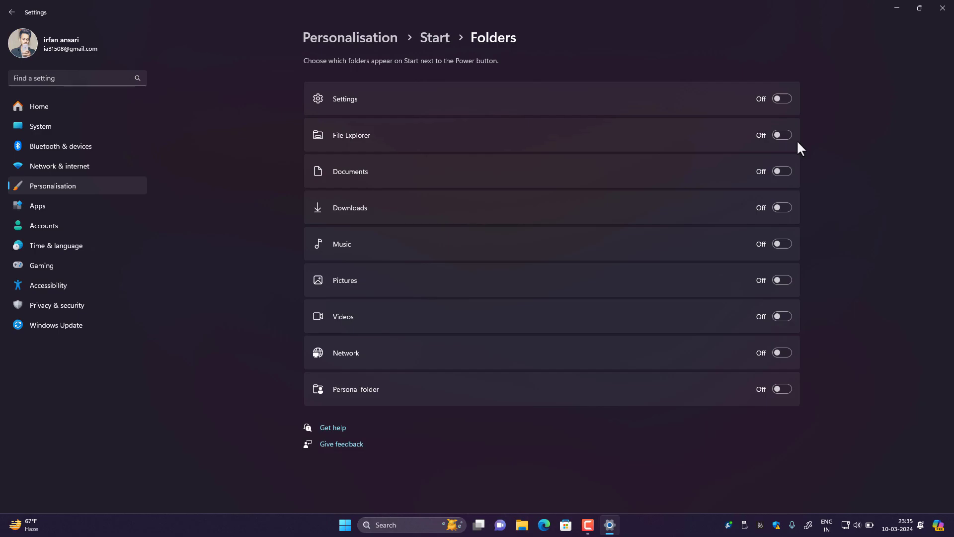
left_click(345, 525)
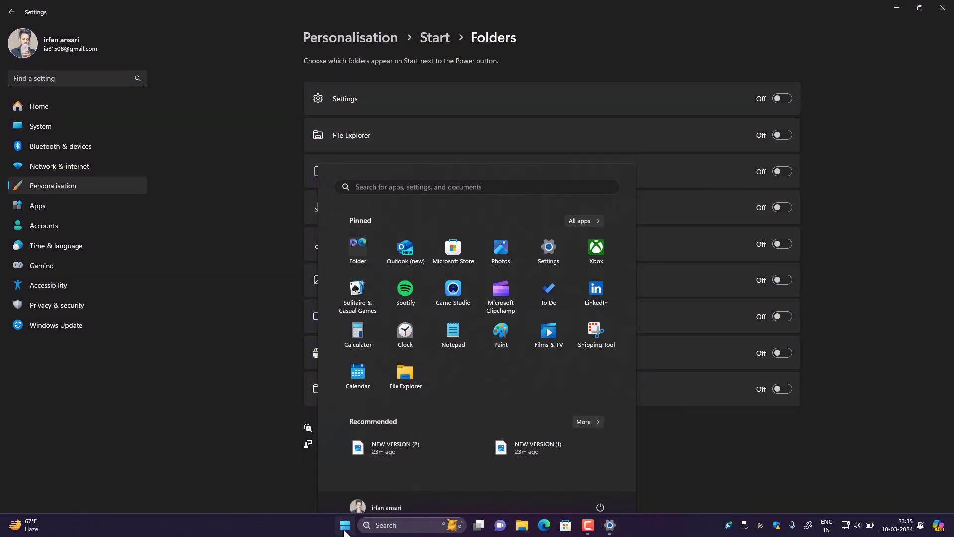
left_click(834, 25)
- Turn on the Settings folder for Start and check for its shortcut beside the Power button in the Start menu
left_click(790, 92)
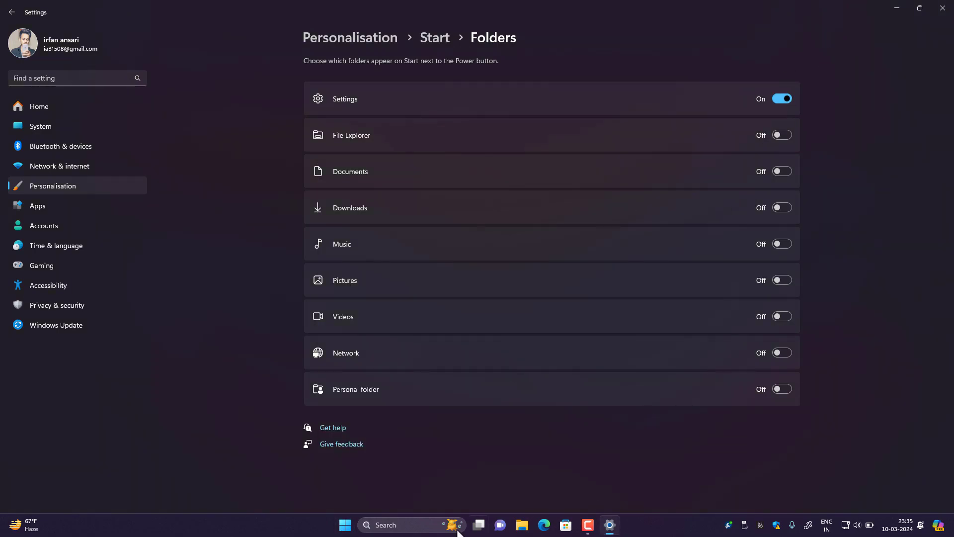
left_click(345, 525)
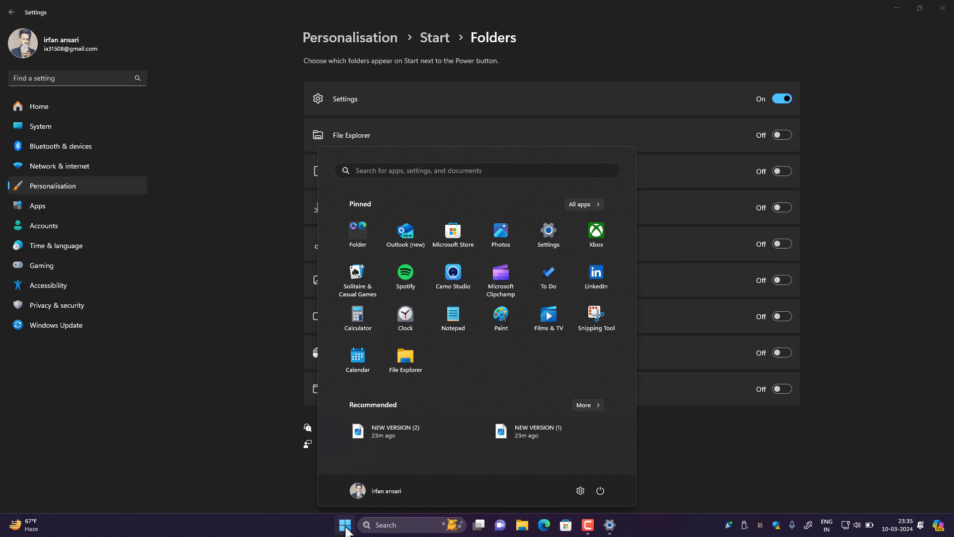
left_click(345, 525)
- Turn the Settings folder back off, checking the result in the Start menu, and close the Settings window
left_click(784, 99)
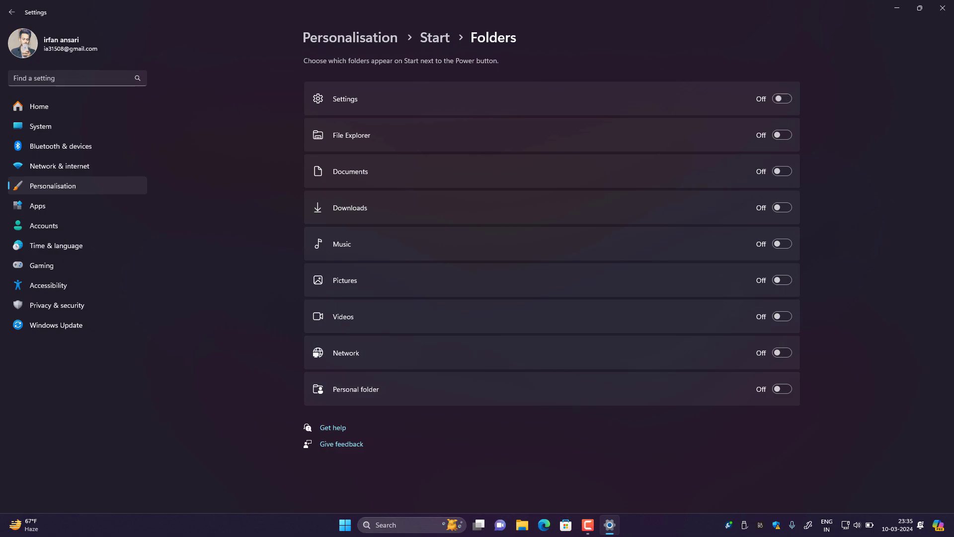
left_click(344, 525)
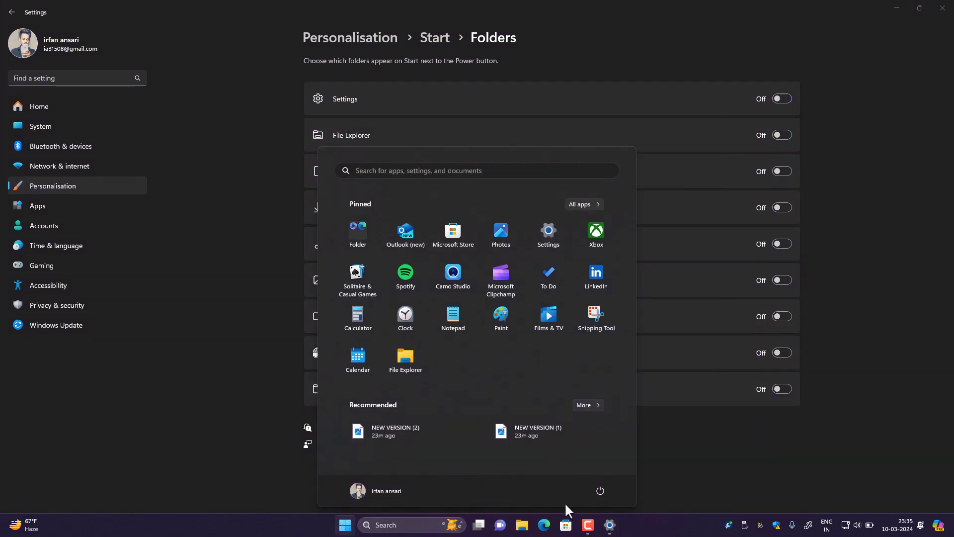
left_click(729, 436)
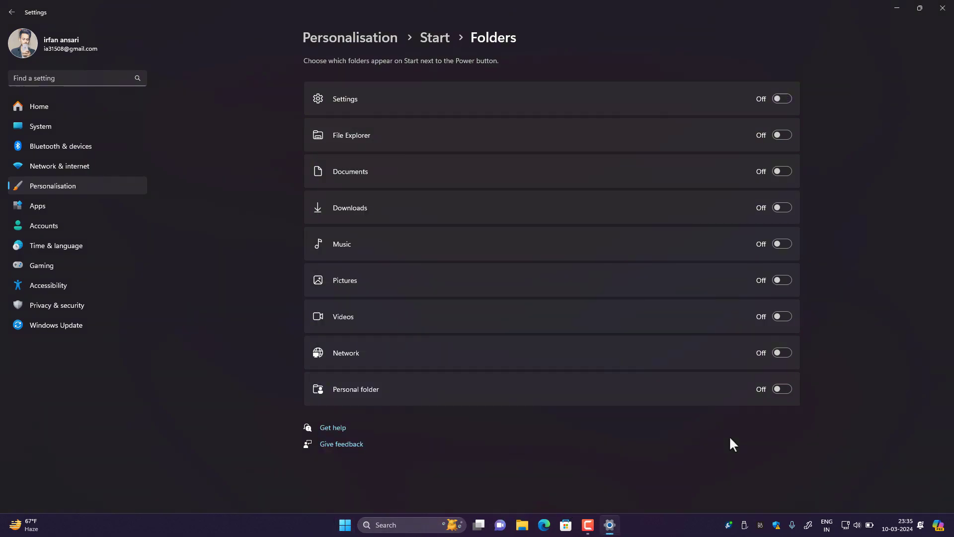
key("alt+Left")
left_click(943, 8)
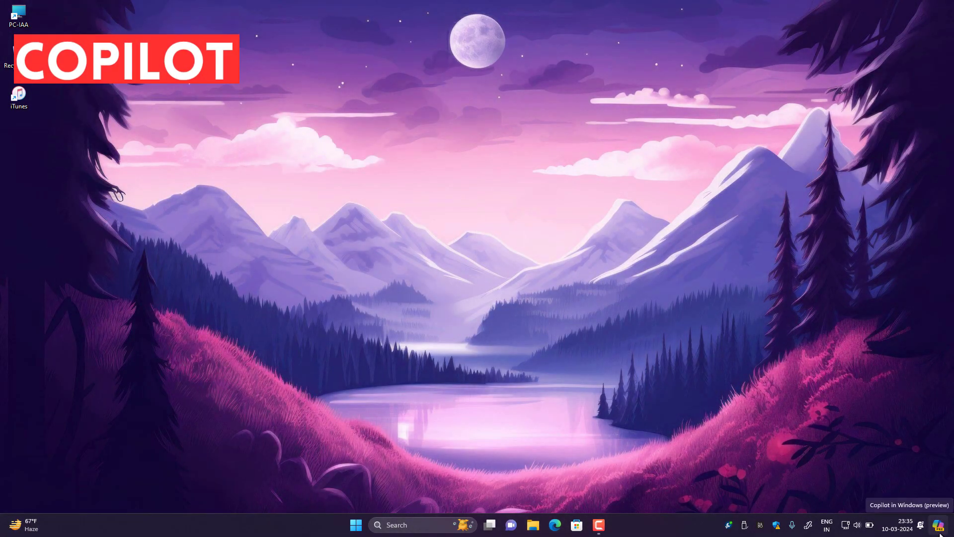
- Open Copilot from the desktop and submit the prompt "CAT IMAGE"
left_click(938, 528)
left_click(729, 478)
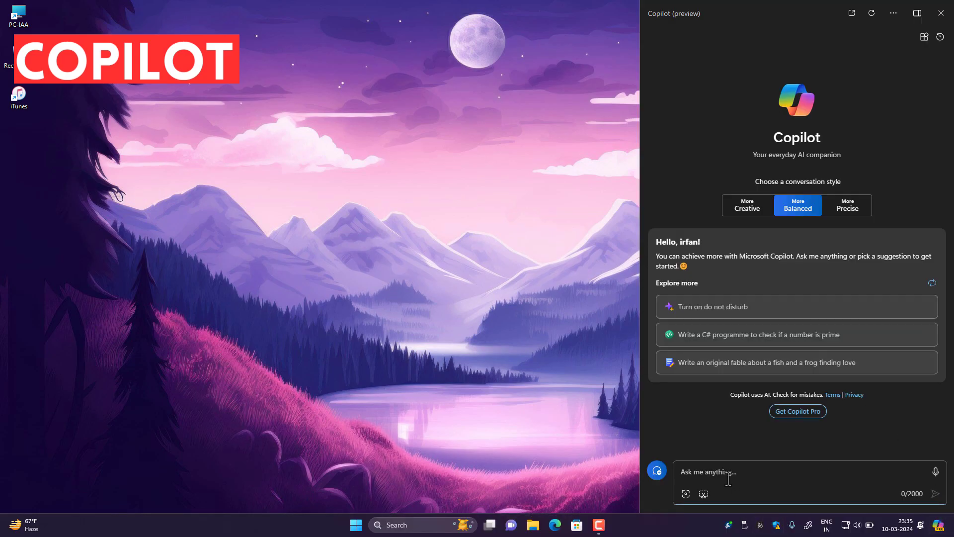
type("CAT")
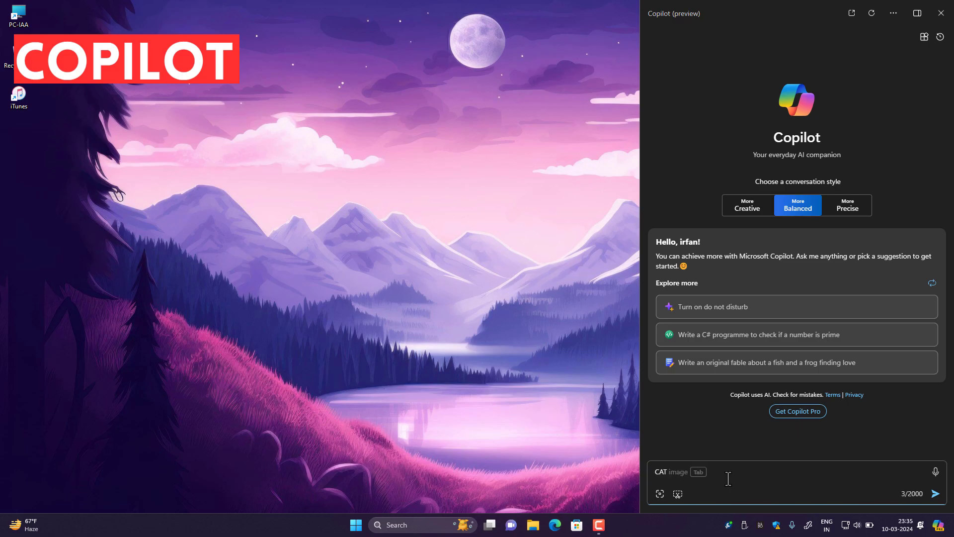
type(" IMAGE")
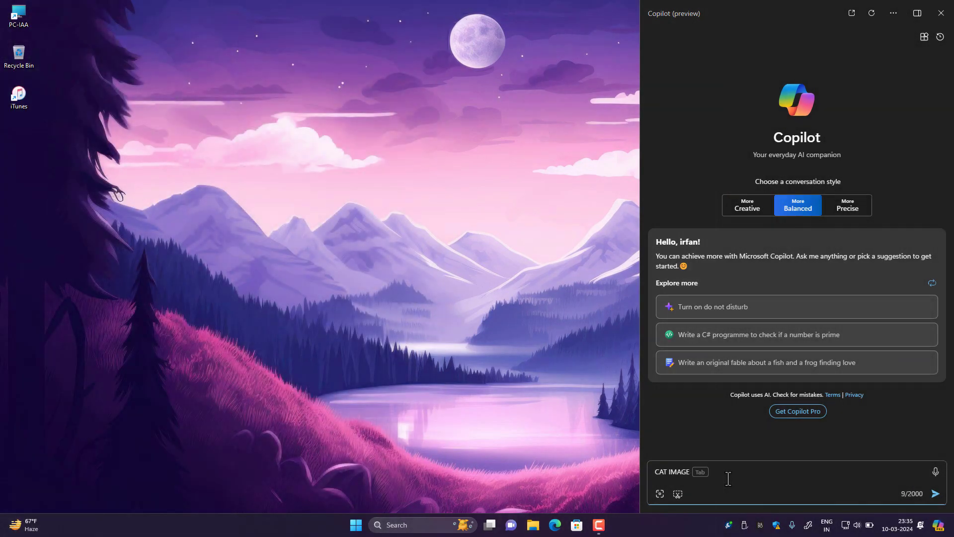
key("Return")
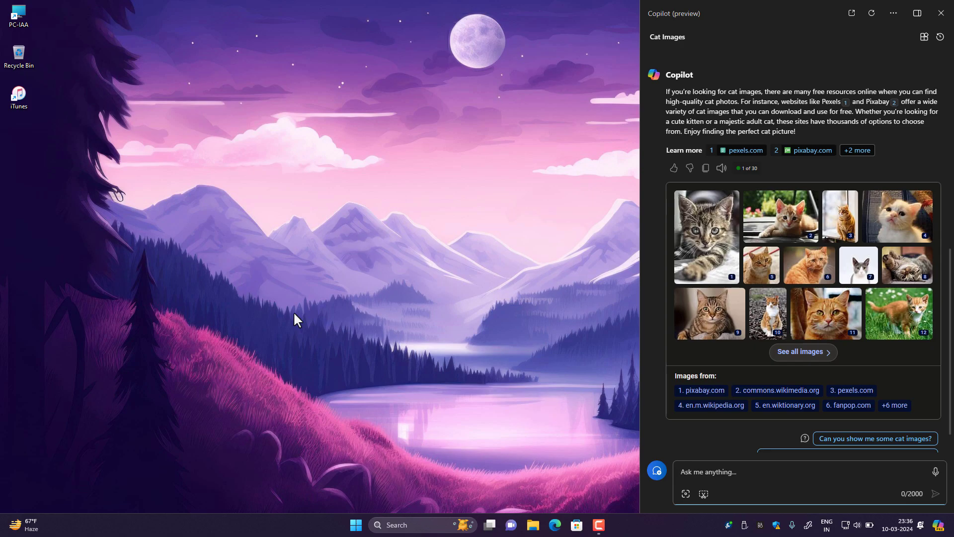
left_click(395, 268)
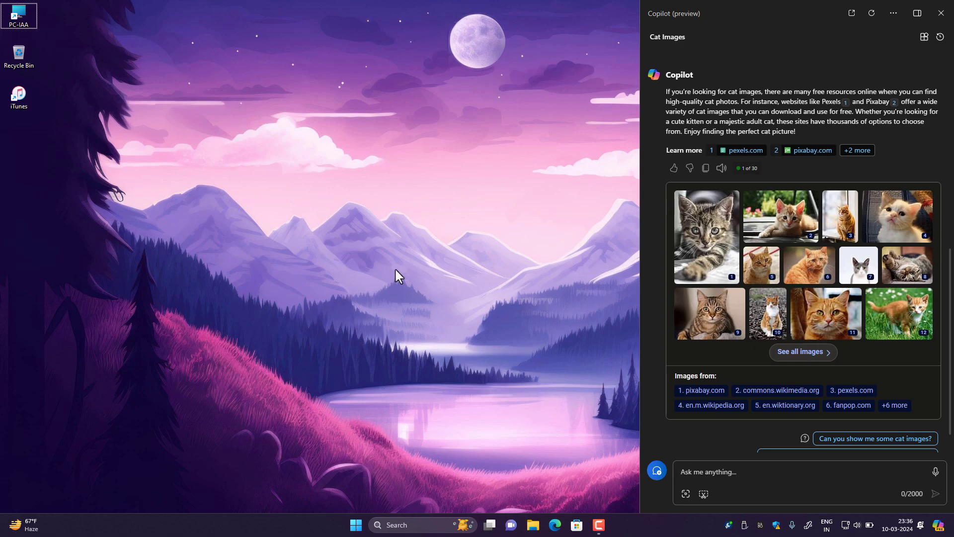